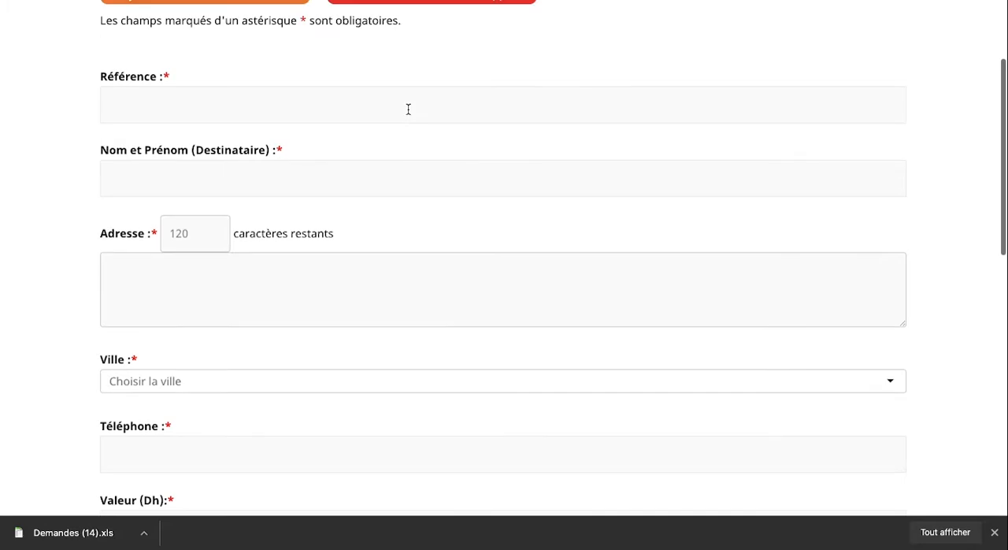
Examine the request form down to its bulk upload section, "Ajouter des demandes en masse"
scroll(408, 109, down, 15)
scroll(245, 172, up, 2)
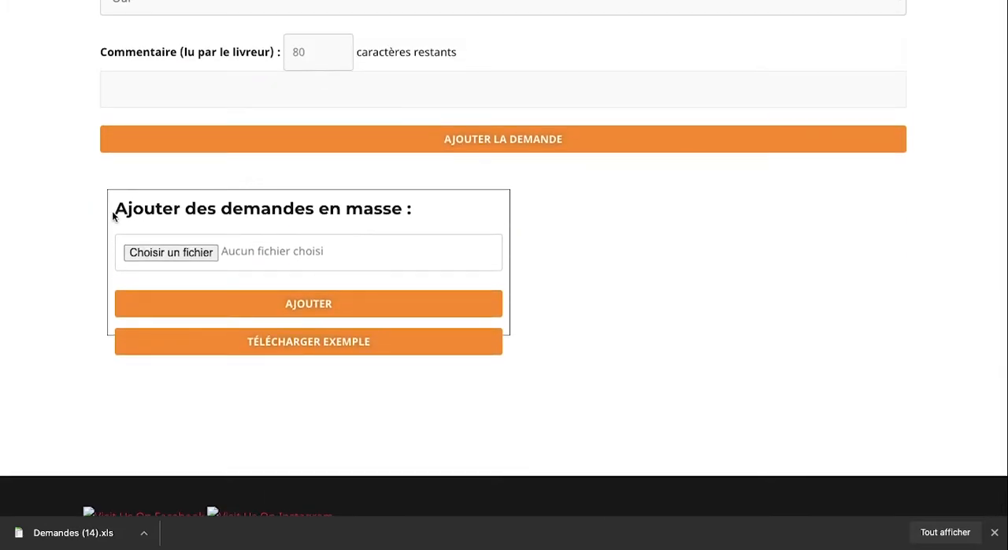
drag(116, 210, 411, 210)
click(411, 209)
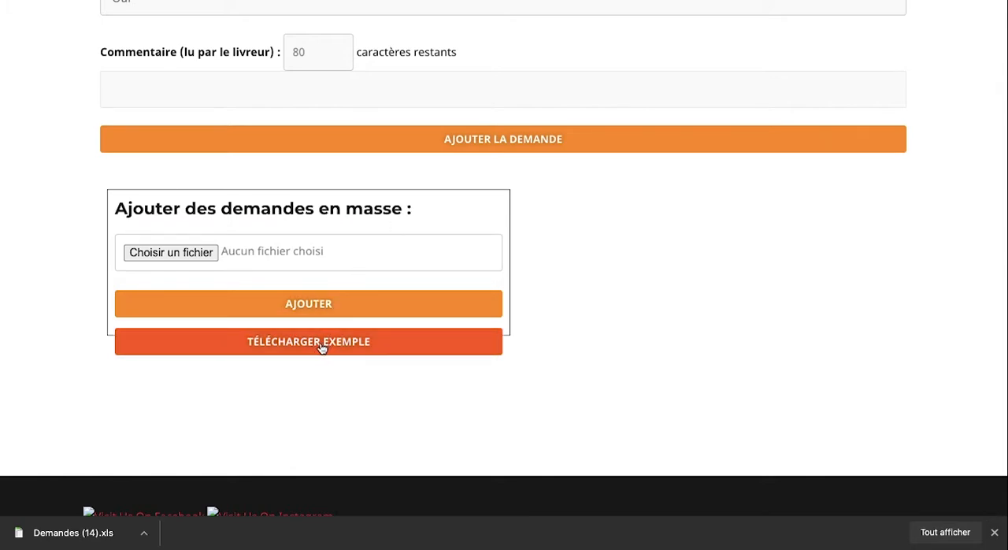
scroll(322, 349, down, 1)
scroll(321, 349, up, 1)
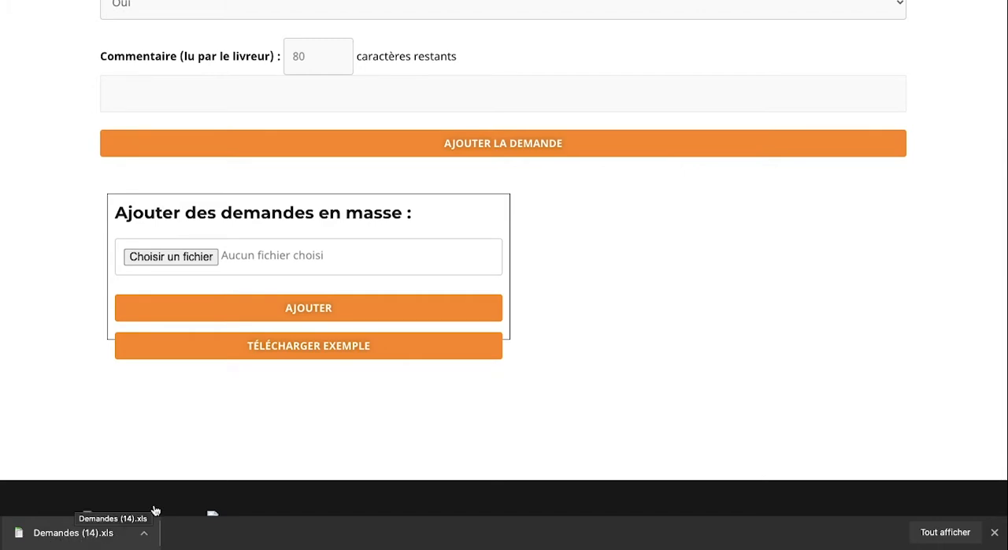
Switch to the example spreadsheet in Excel and review its column headers and sample requests against the web form
key(ctrl+Left)
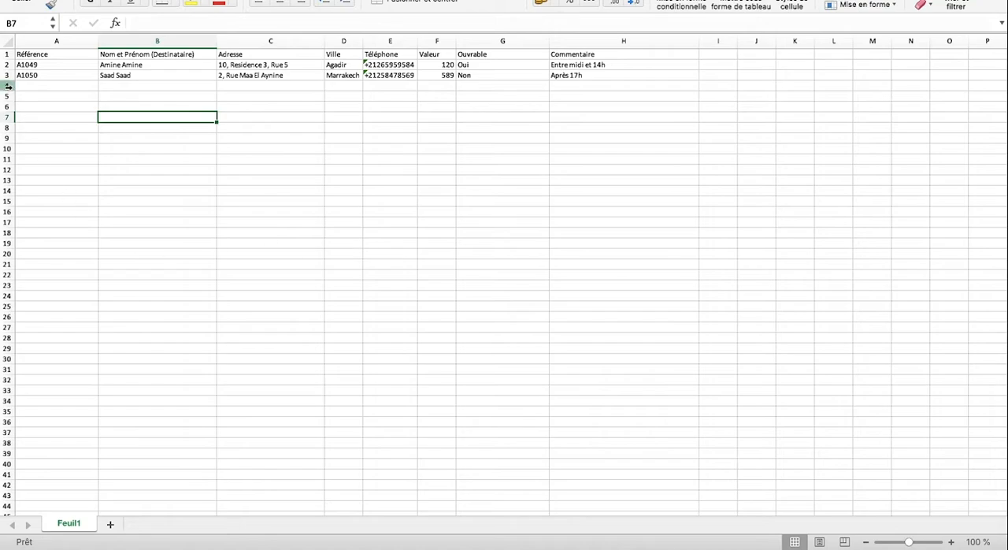
drag(35, 65, 578, 82)
click(389, 129)
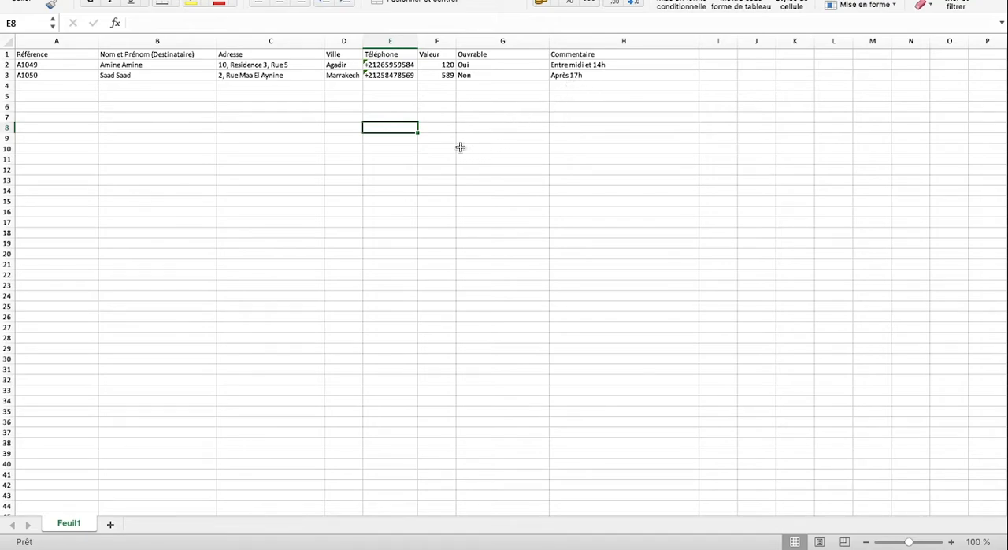
key(ctrl+Right)
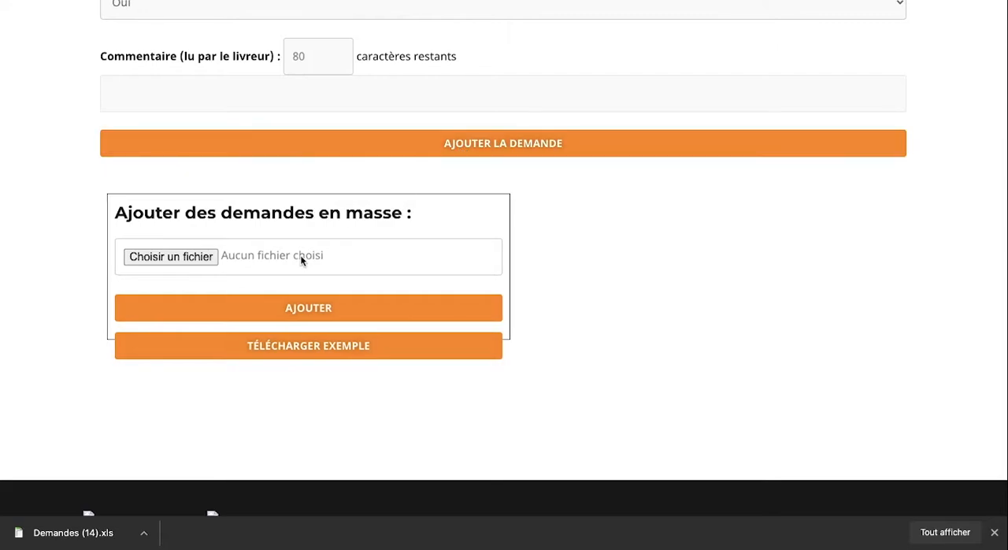
key(ctrl+Left)
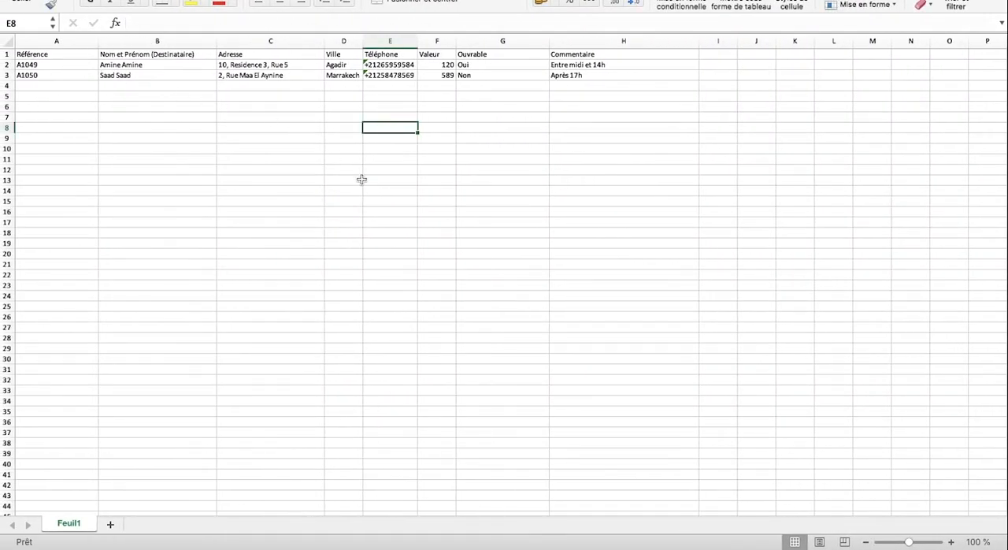
key(ctrl+Right)
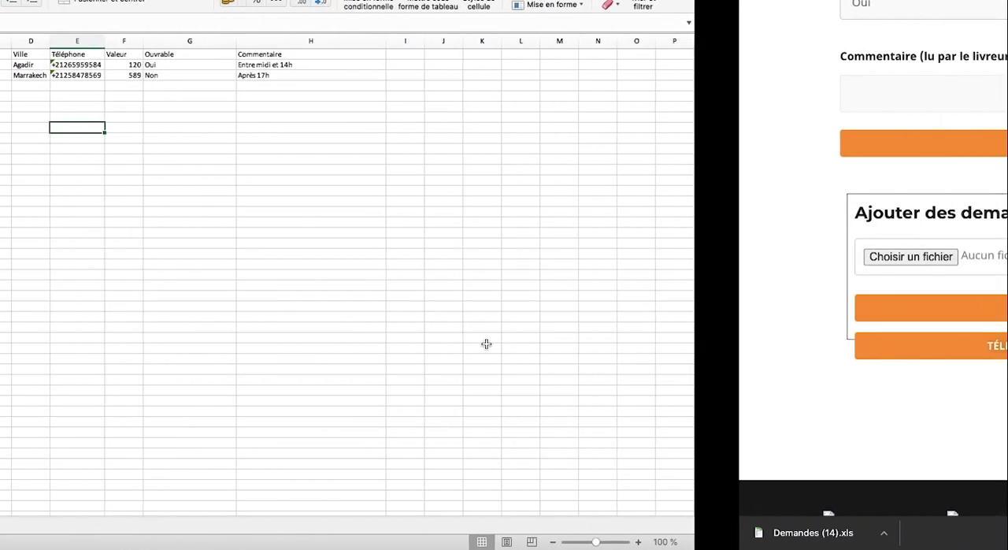
key(ctrl+Left)
key(ctrl+Right)
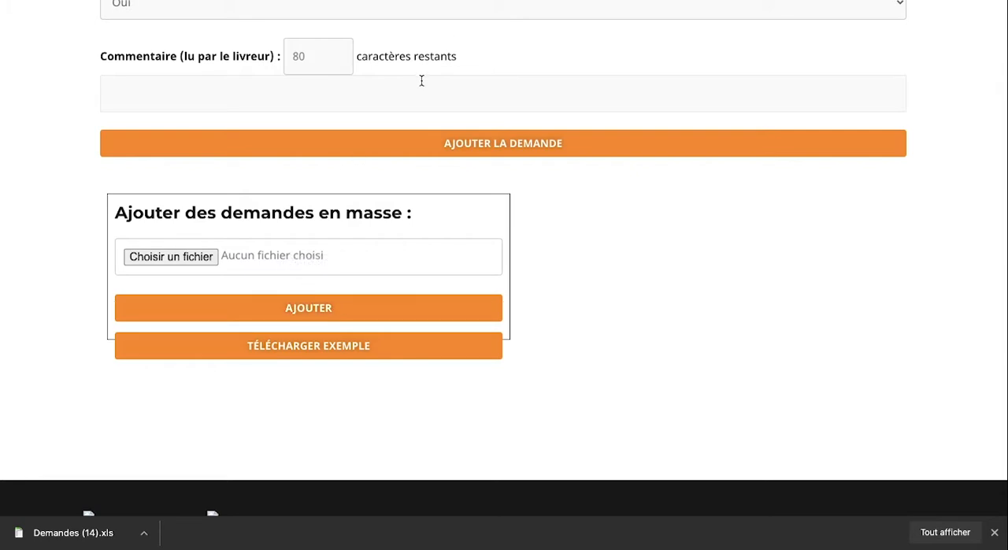
key(ctrl+Left)
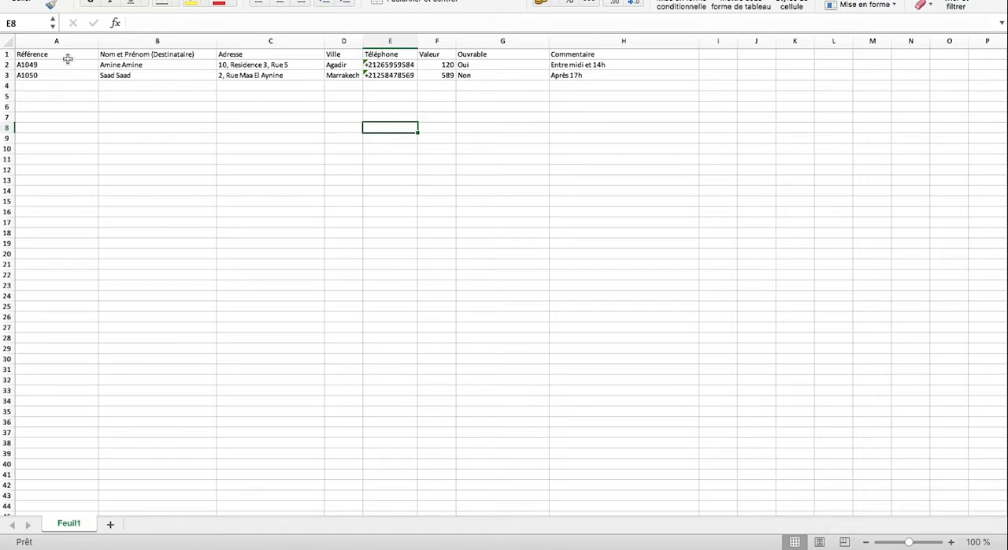
drag(66, 56, 564, 63)
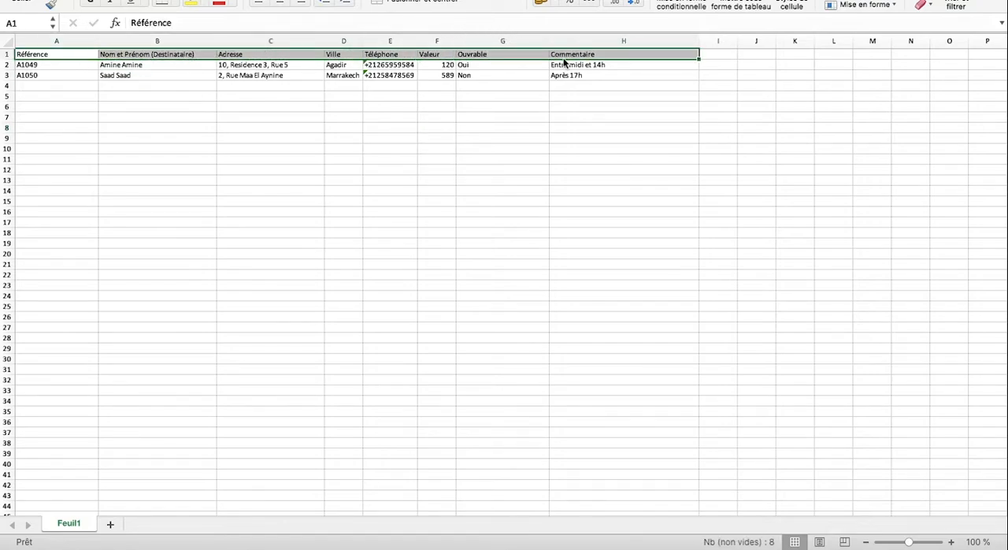
key(ctrl+Right)
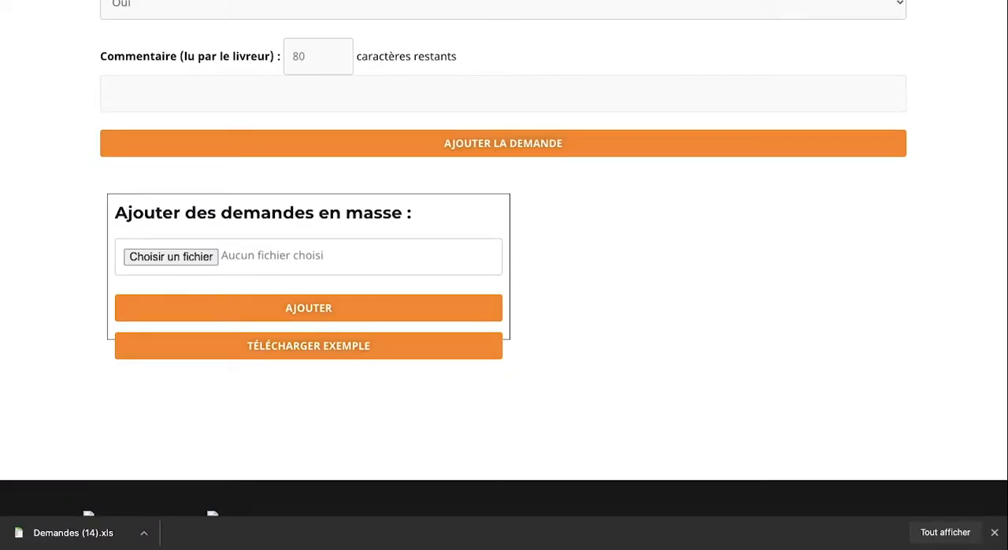
Switch to the Commandes spreadsheet in Google Sheets and set the date in row 2 of "week 7" to 2020-10-18
key(ctrl+Tab)
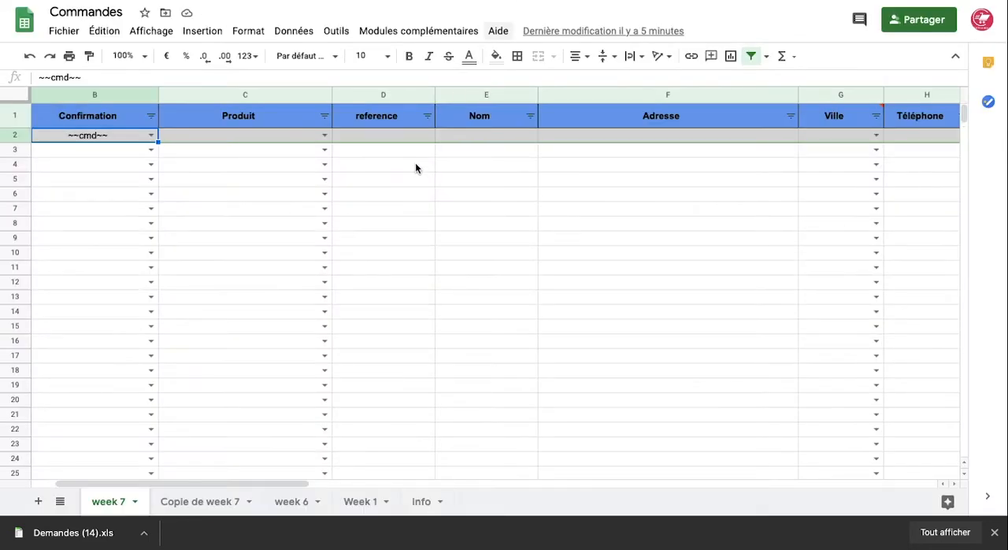
click(412, 211)
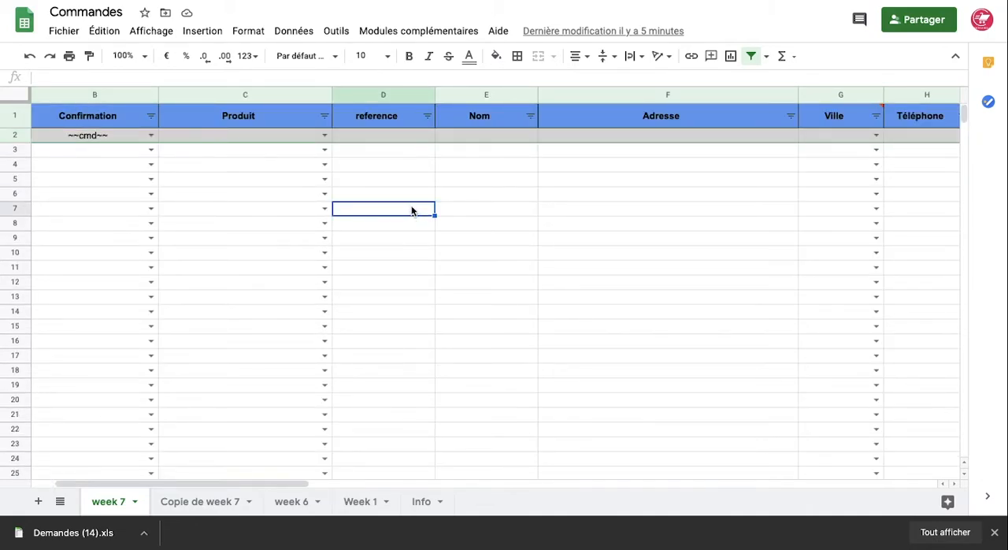
scroll(412, 209, left, 2)
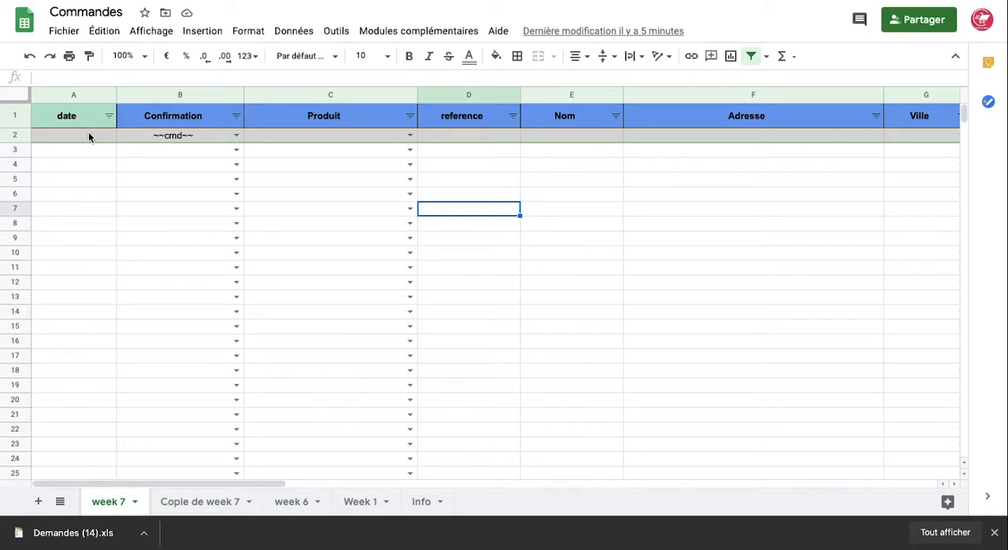
double_click(86, 134)
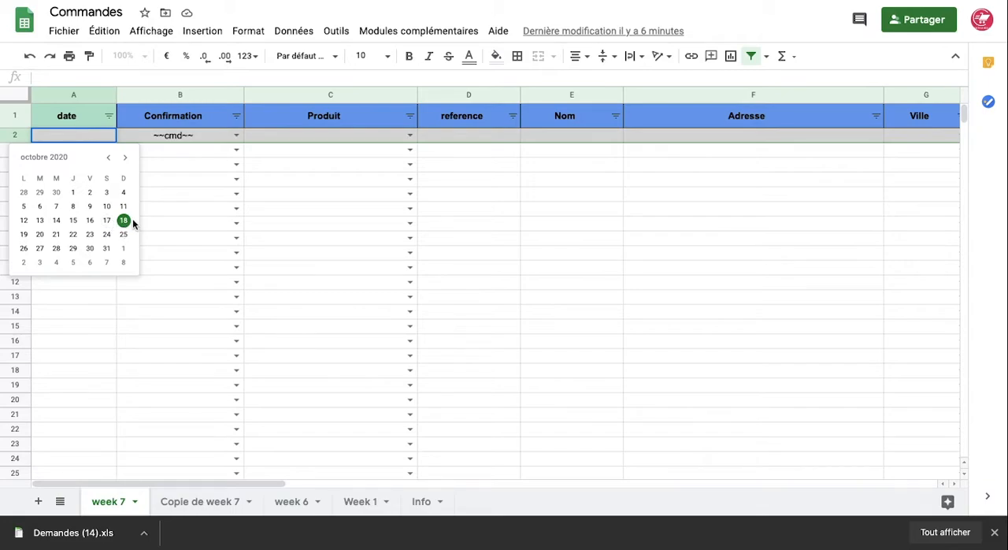
click(123, 221)
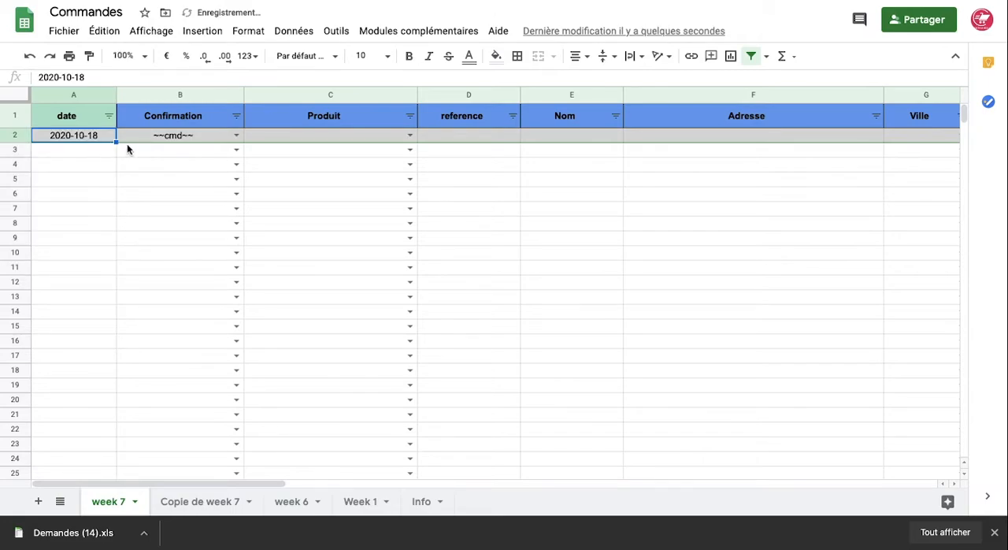
Examine the Confirmation status options available for the order in row 2, leaving it on ~~cmd~~
click(233, 138)
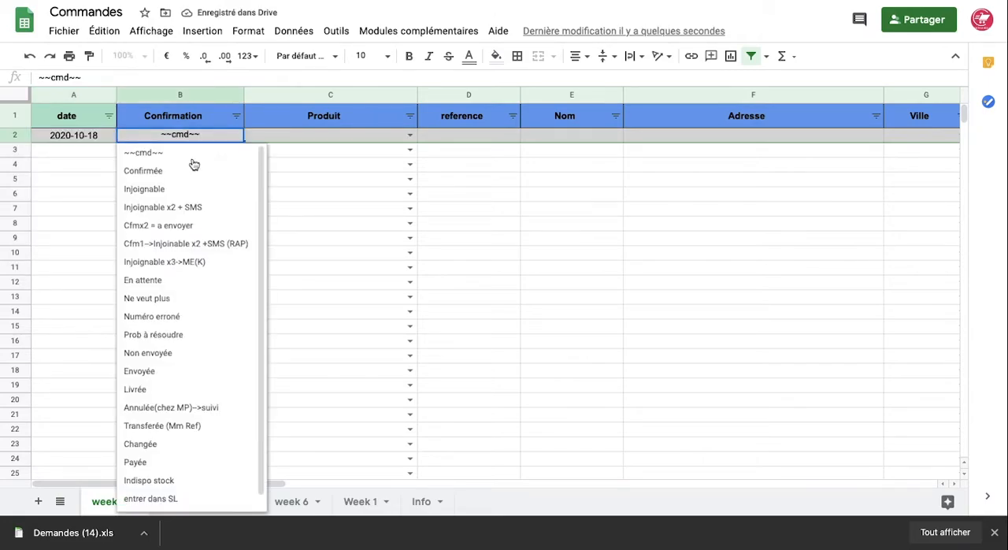
click(194, 159)
click(235, 136)
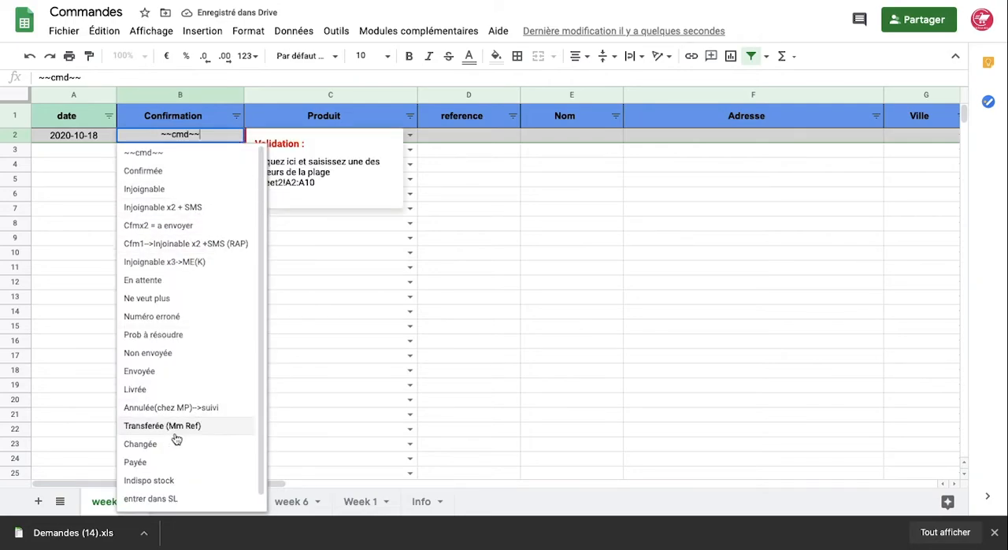
scroll(175, 436, down, 1)
scroll(177, 439, up, 2)
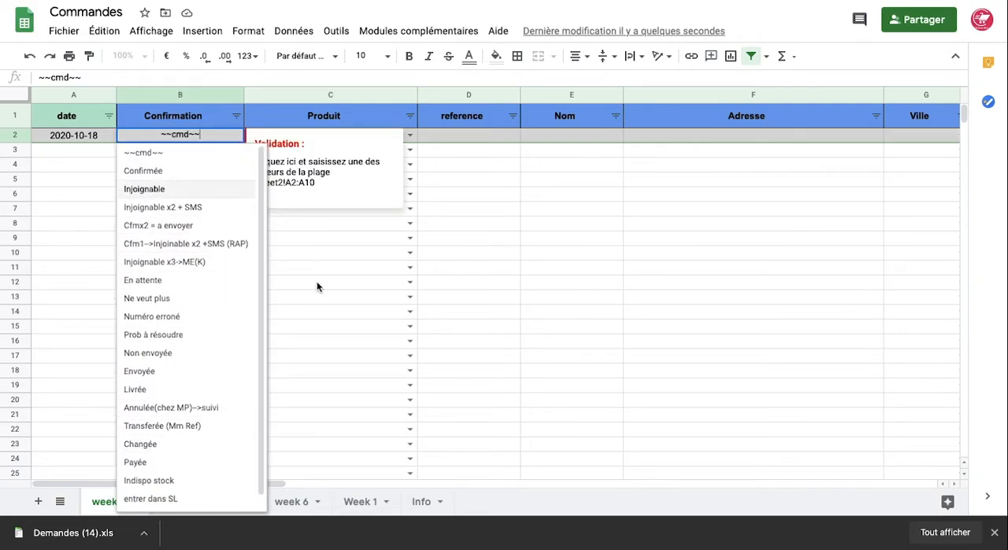
click(323, 327)
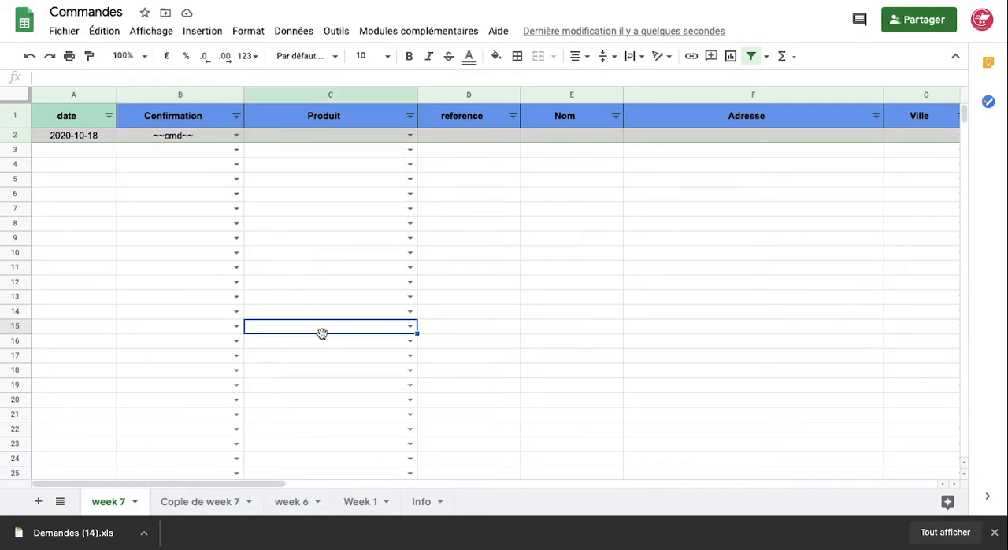
Enter SPADRILLE as the product of the order in row 2
click(370, 137)
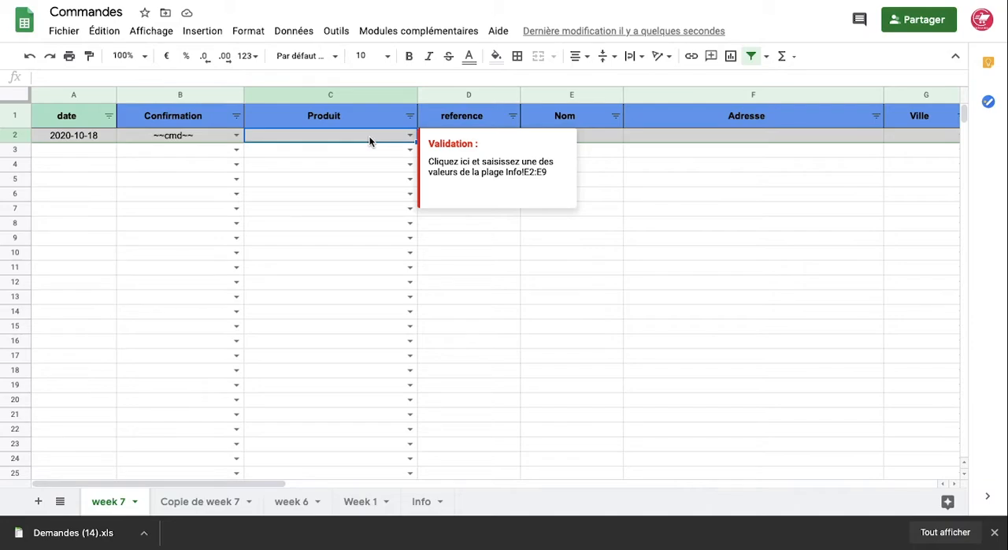
text(SP)
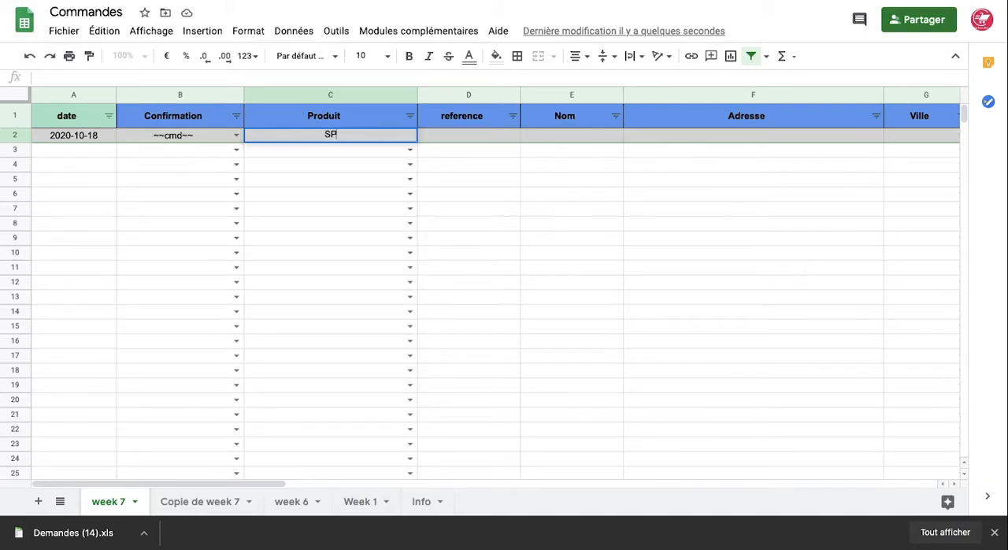
text(ADRILLE)
click(363, 235)
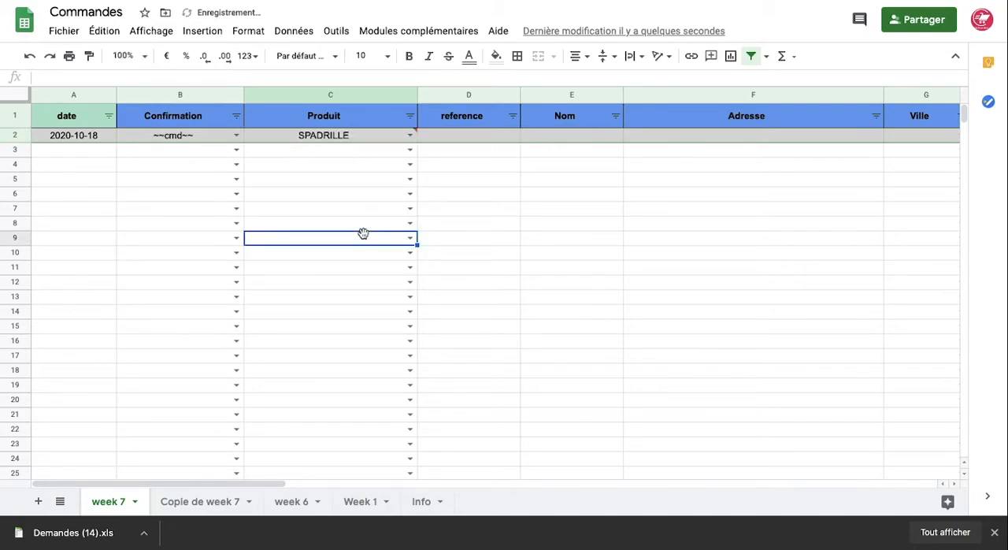
Enter the order reference in the reference column of row 2
click(499, 140)
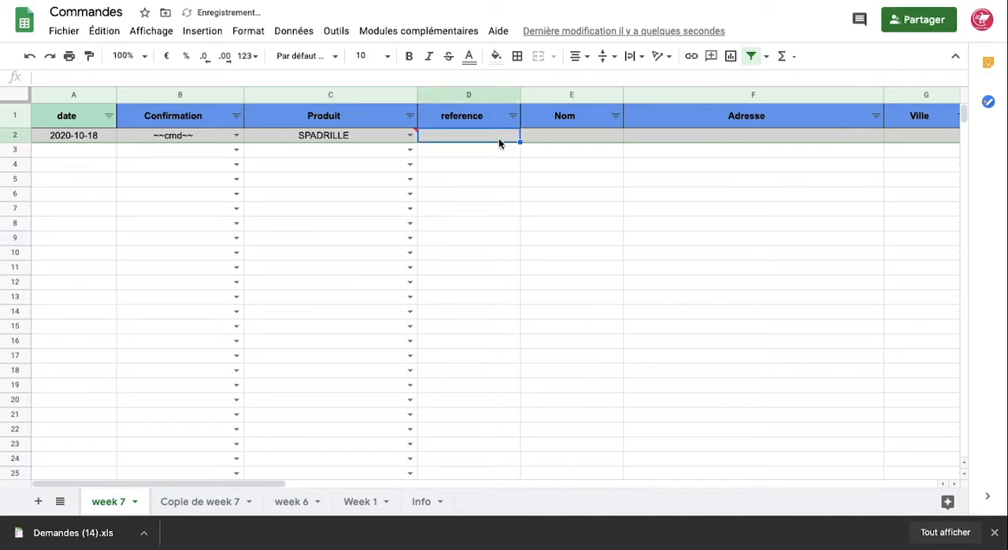
text(A)
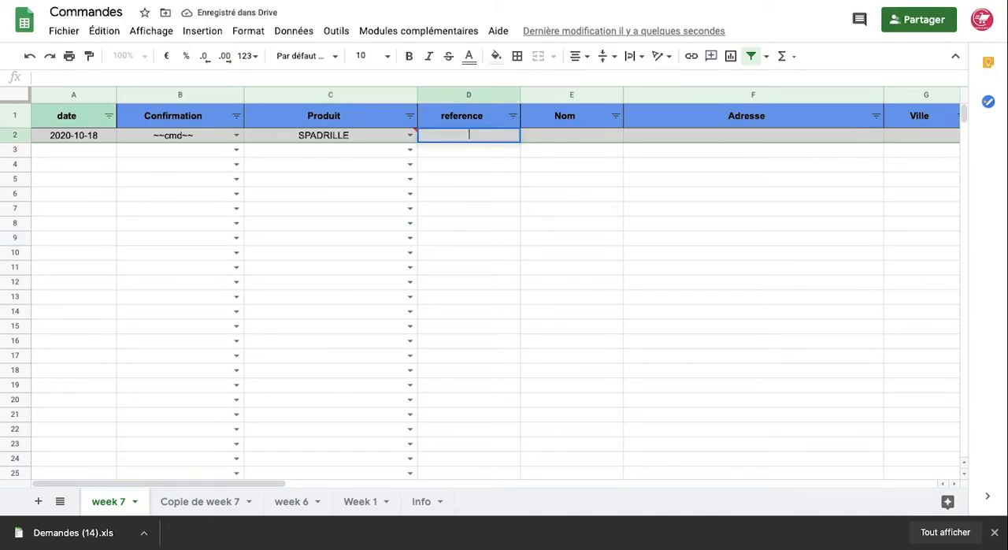
key(Escape)
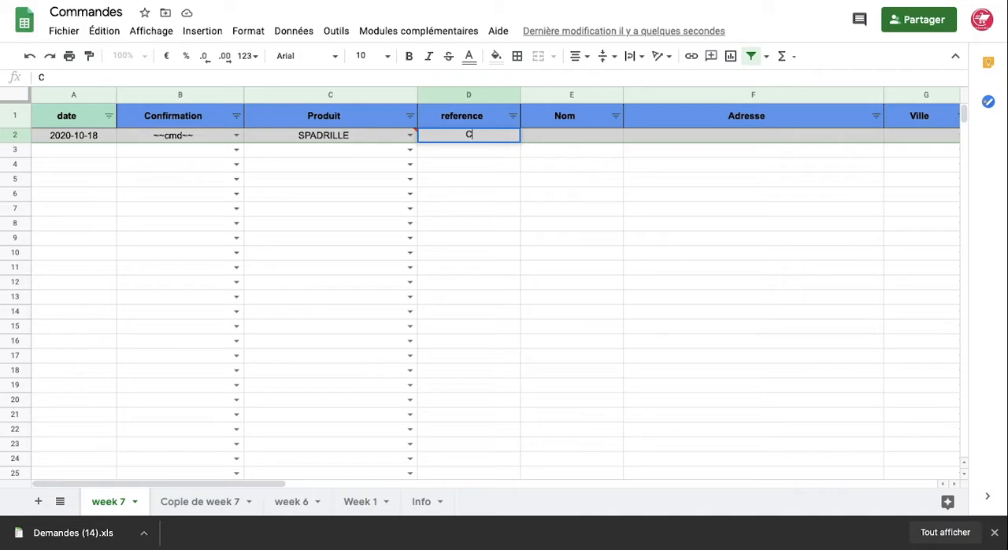
text(1001)
click(585, 170)
Fill in the customer's name and address for the order in row 2
click(582, 135)
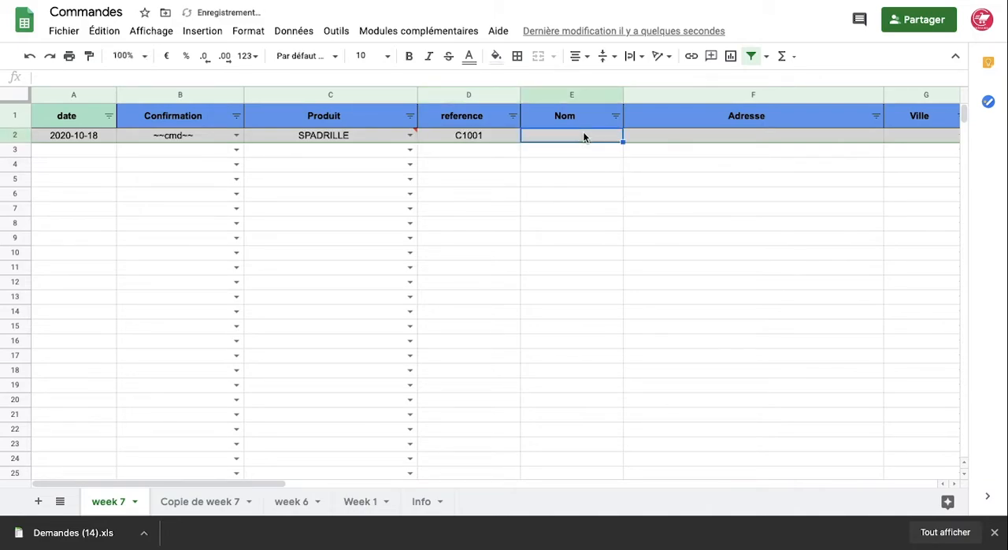
scroll(583, 137, right, 2)
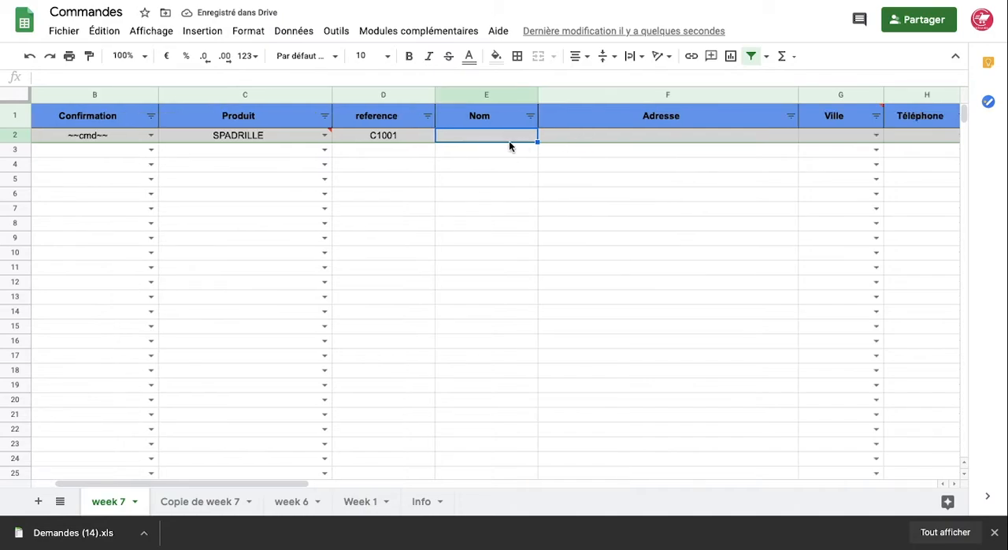
text(HAMZA)
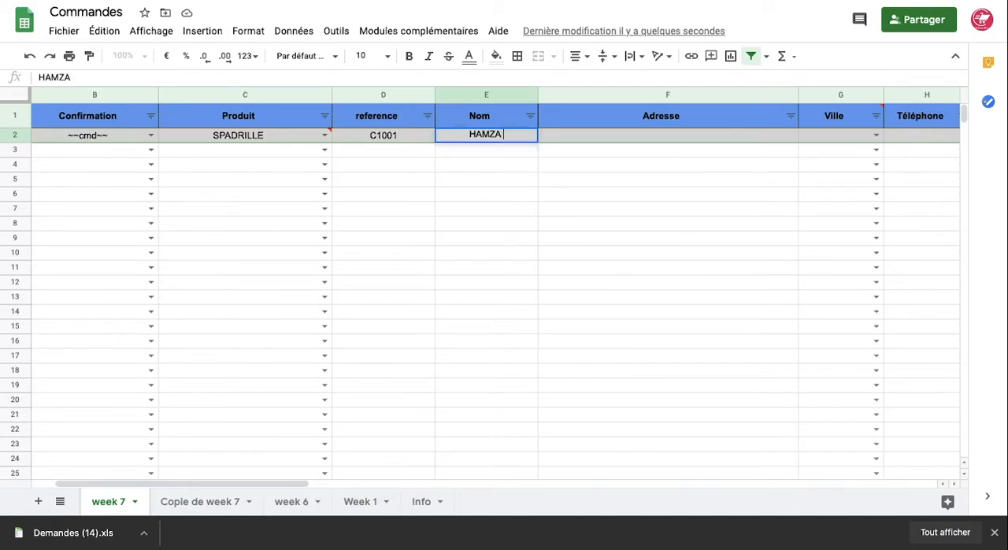
click(620, 138)
text(HAY RIAD)
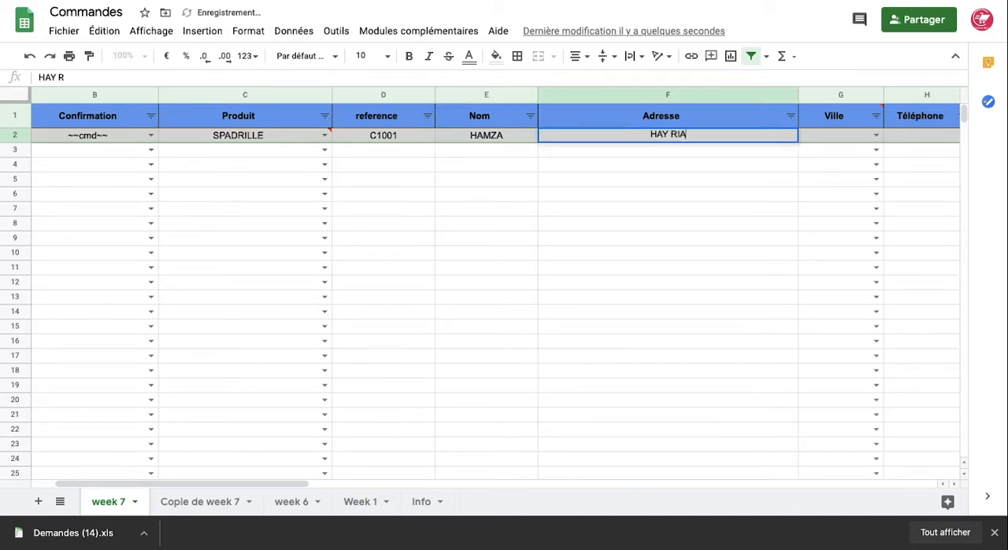
key(Tab)
Set the city (Ville) of the order in row 2 to Rabat from the validated list
scroll(778, 203, right, 2)
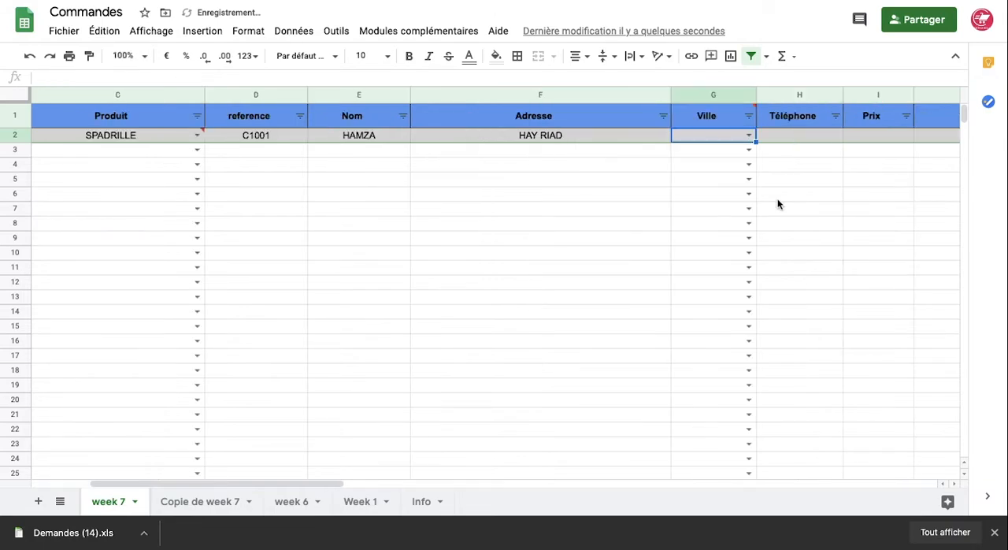
click(748, 136)
scroll(724, 237, down, 15)
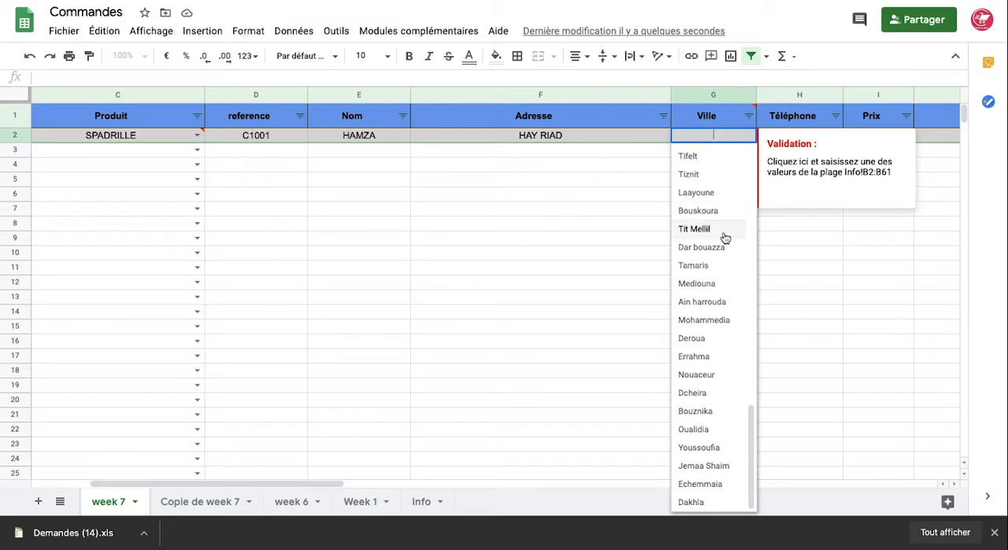
scroll(725, 238, up, 15)
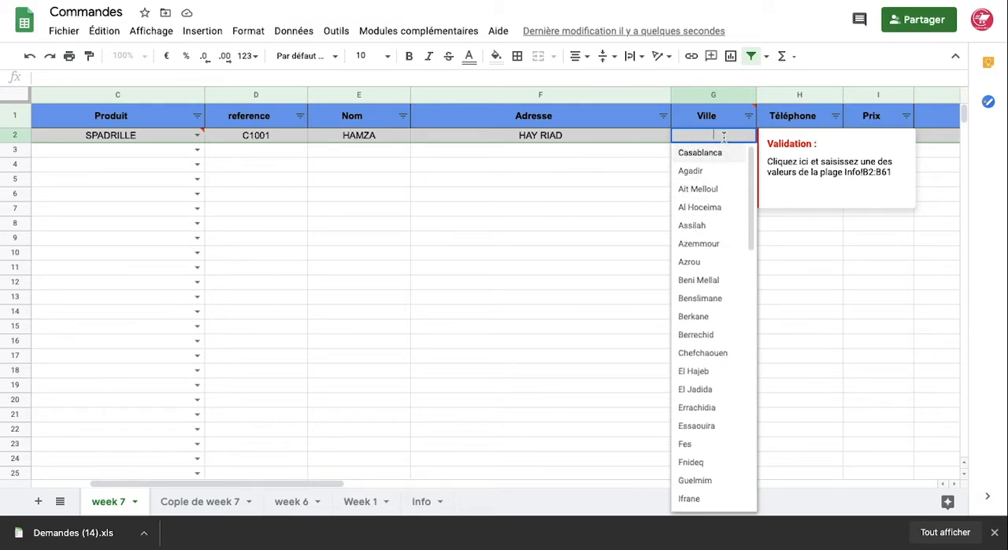
text(RABAT)
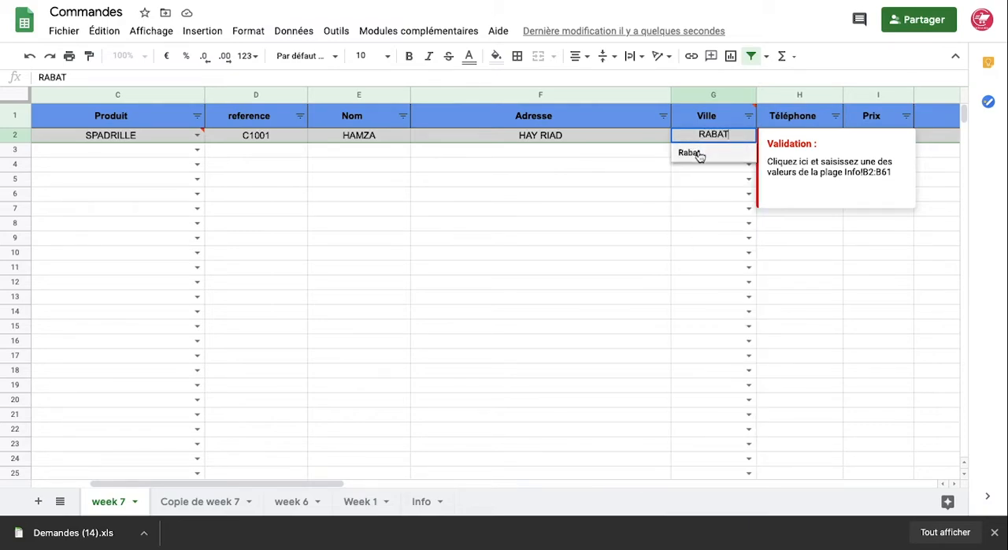
click(701, 153)
click(716, 225)
Enter the customer's phone number in the Téléphone column of row 2
click(797, 141)
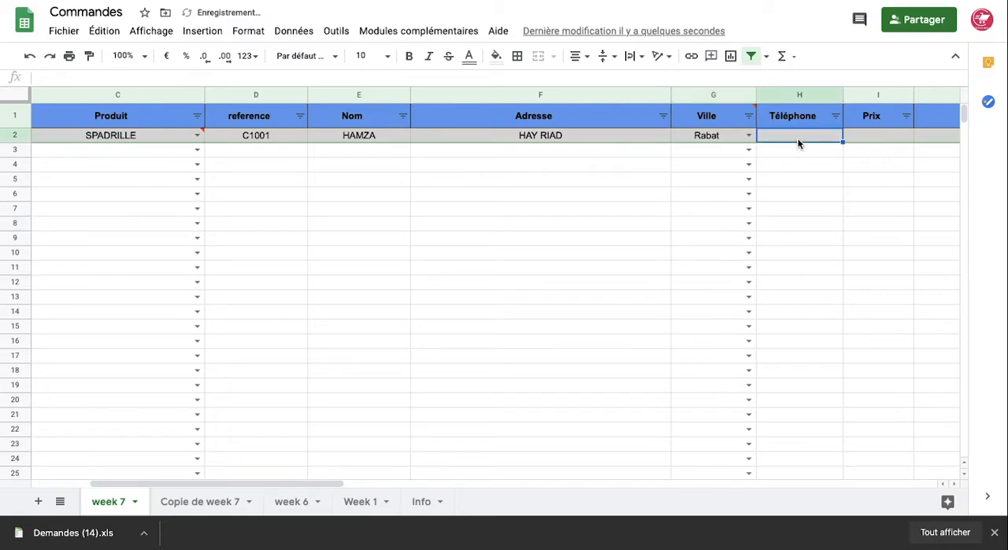
text(06)
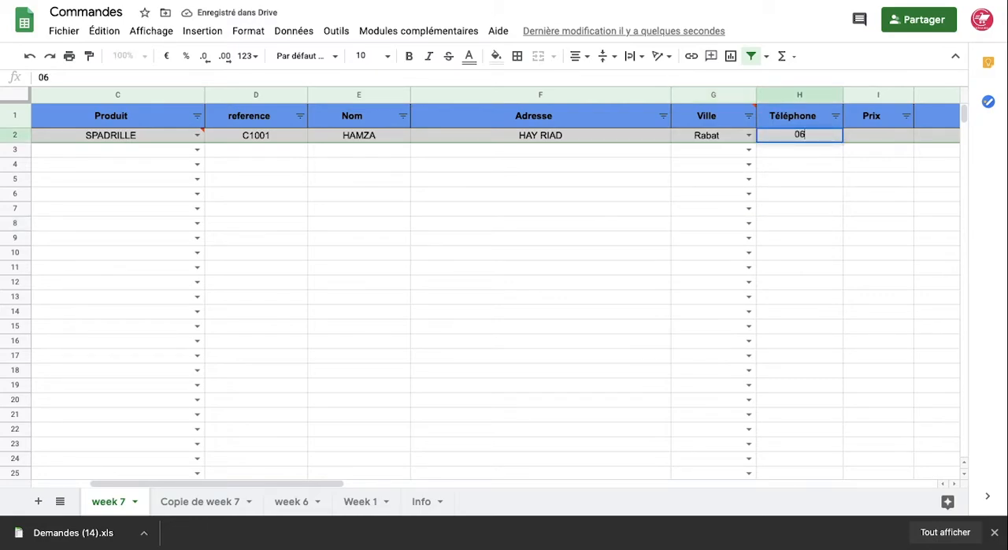
text(7)
key(BackSpace)
text(XXXXXX)
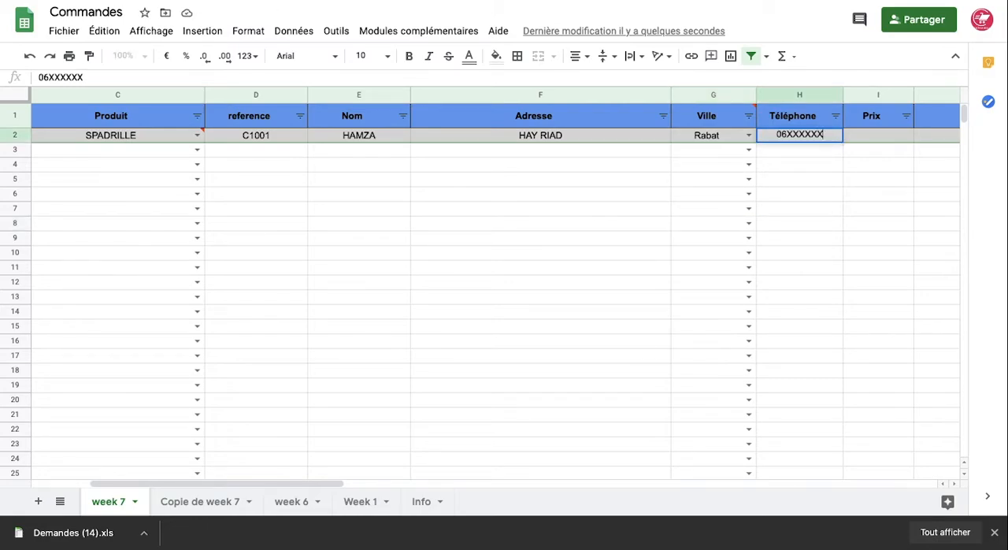
click(846, 207)
Set the price (Prix) of the order in row 2 to 400, leaving the commentaire cell empty
scroll(788, 181, right, 2)
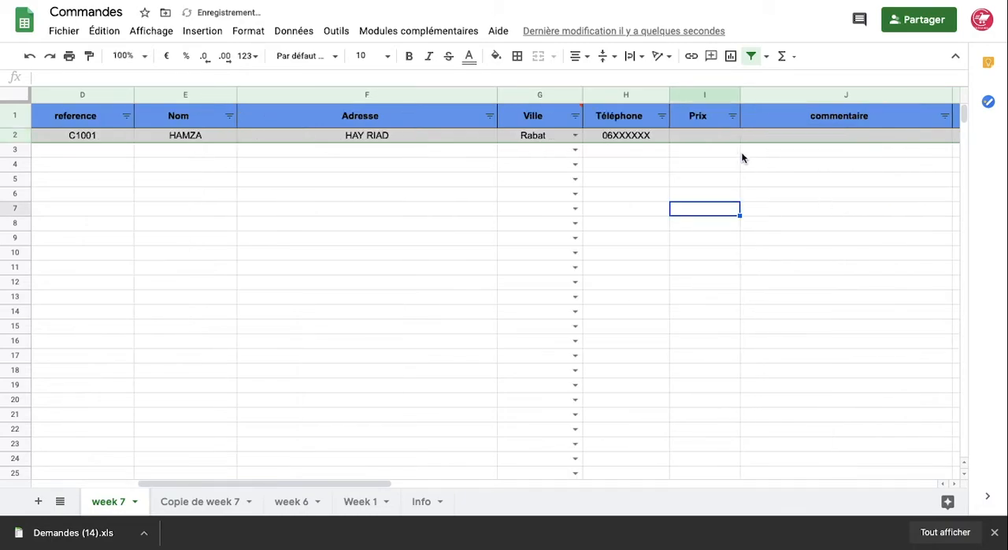
click(708, 136)
text(400)
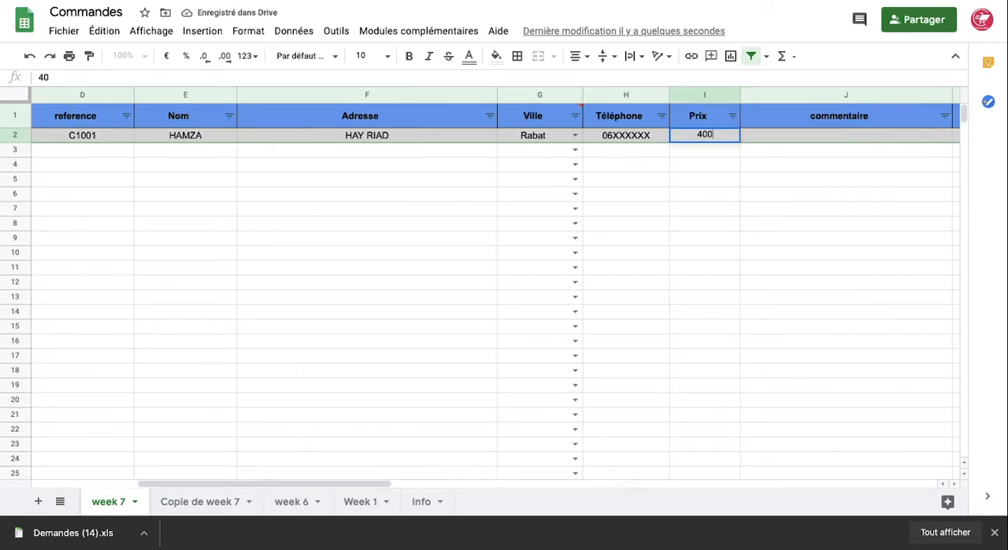
click(812, 137)
Examine the Social Medias options and the Nom sur reseaux column for the order in row 2
scroll(812, 138, right, 2)
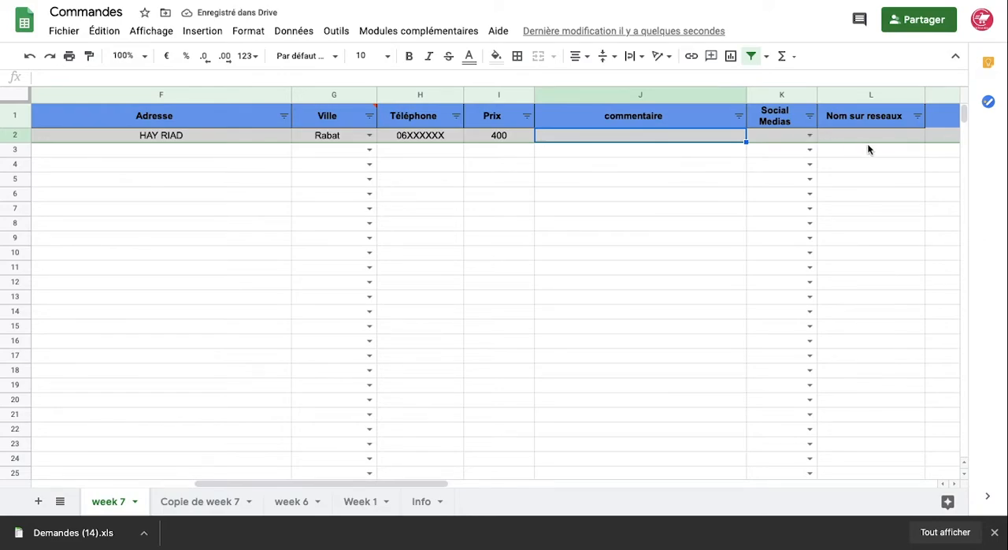
click(809, 137)
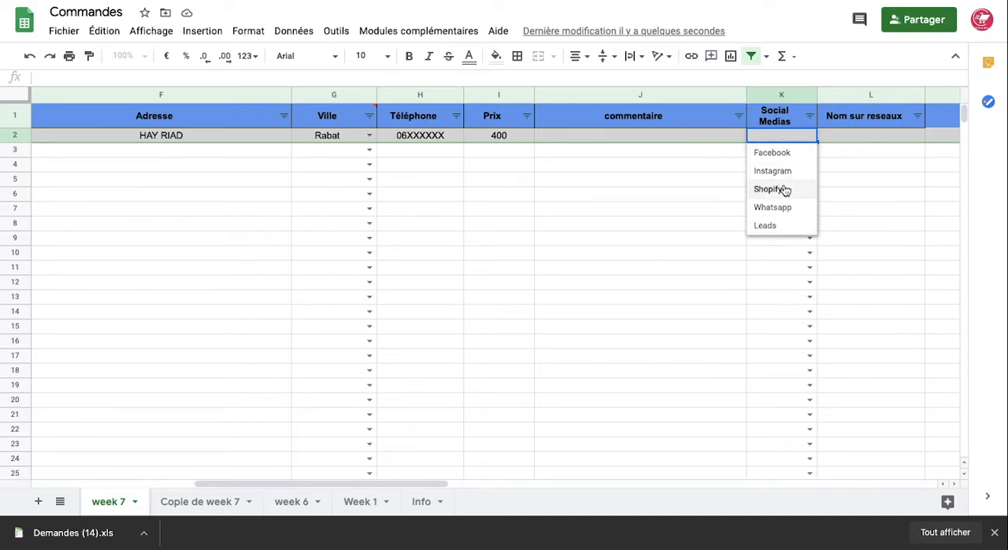
click(830, 210)
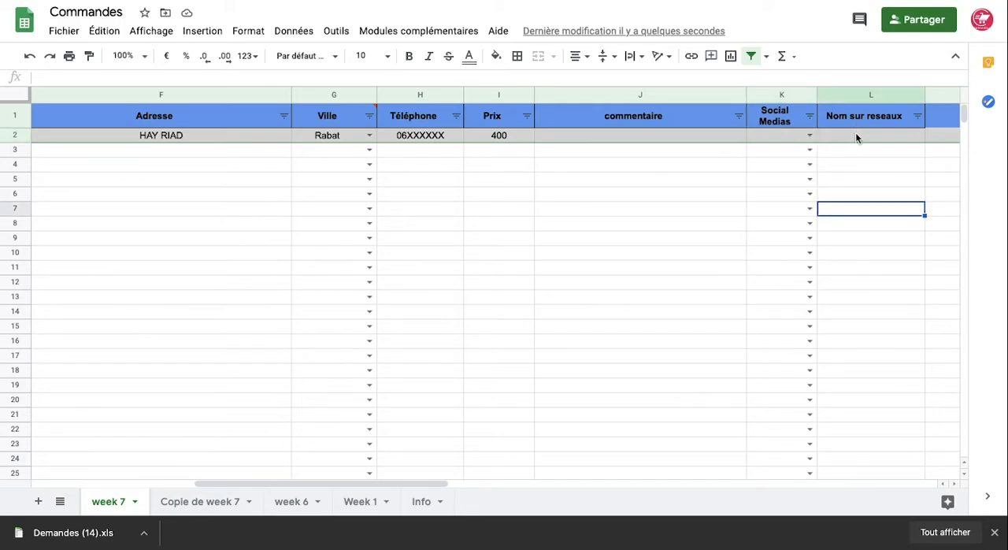
click(856, 136)
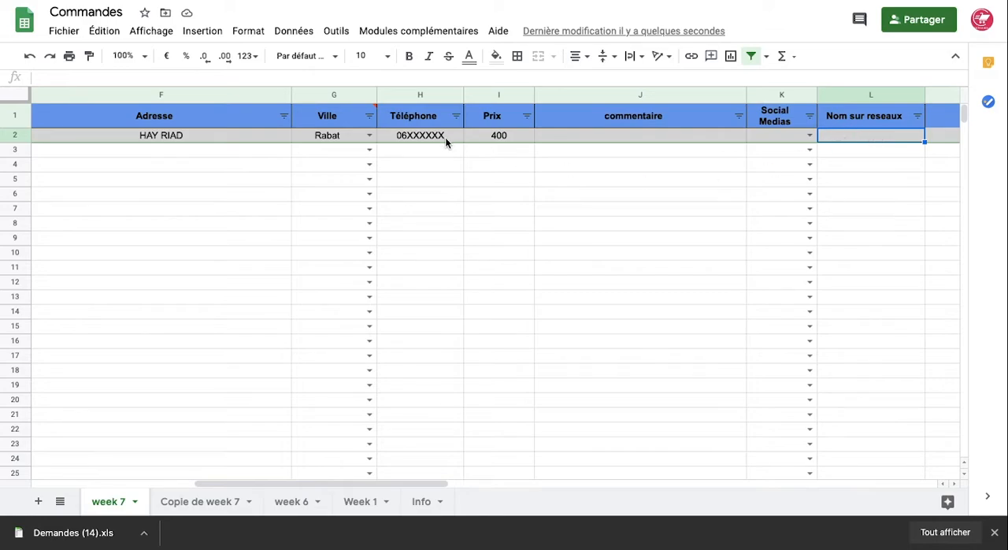
scroll(445, 137, left, 5)
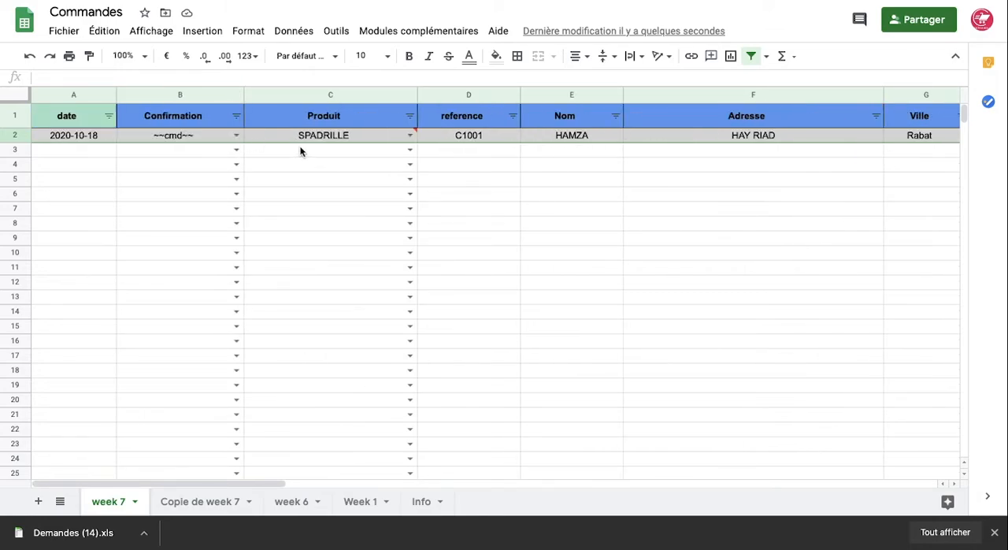
scroll(314, 142, right, 10)
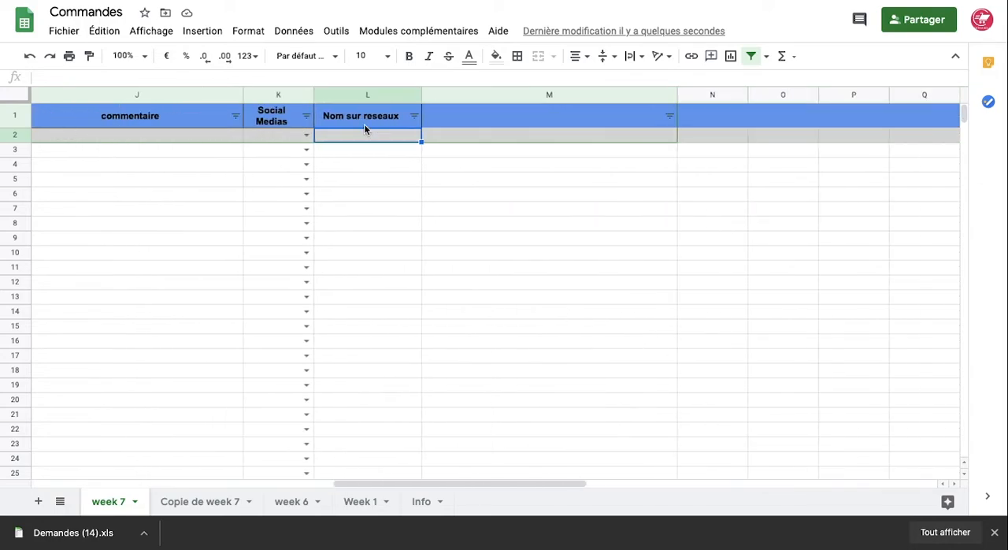
Set Social Medias to Facebook in row 2 and enter the customer's social network name under Nom sur reseaux
click(306, 136)
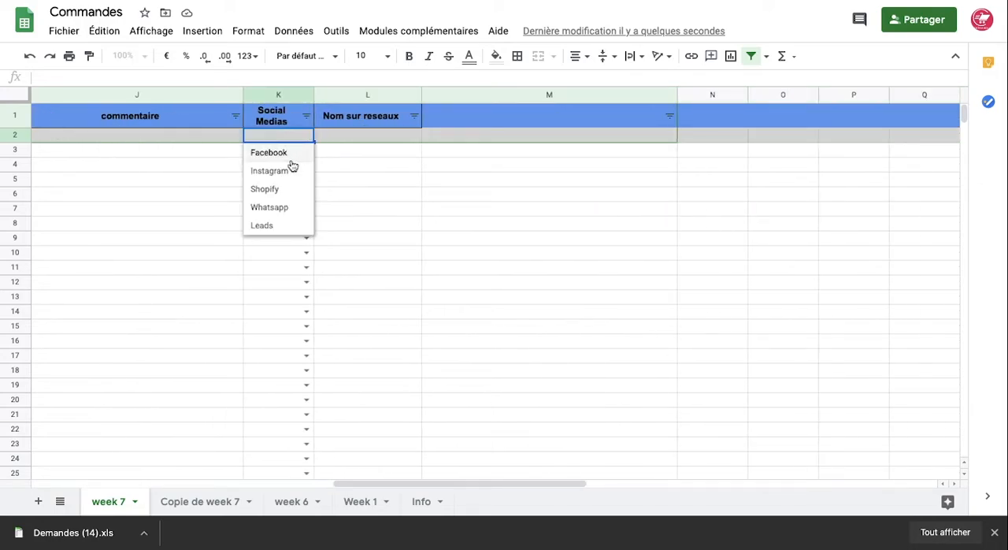
click(285, 152)
click(357, 139)
text(HAMZAX)
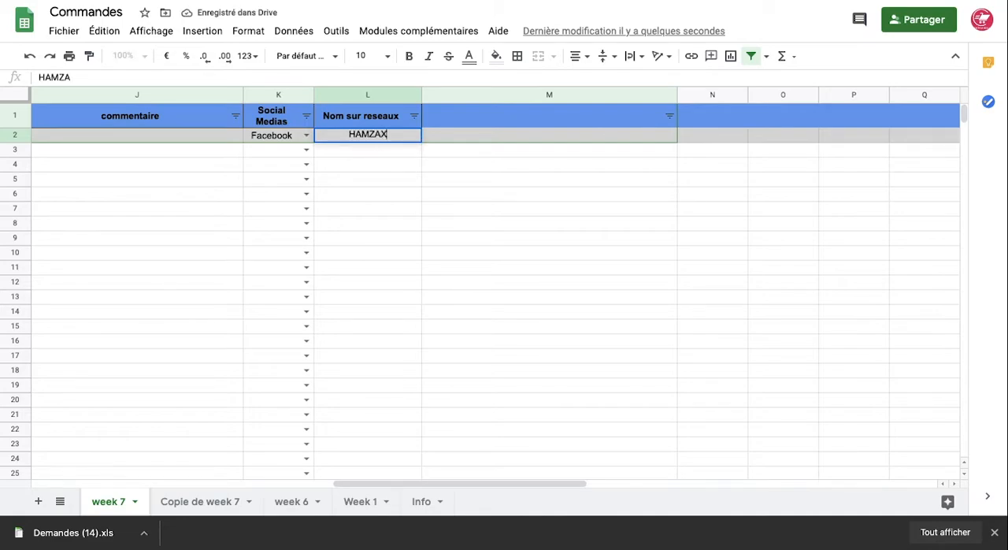
click(361, 182)
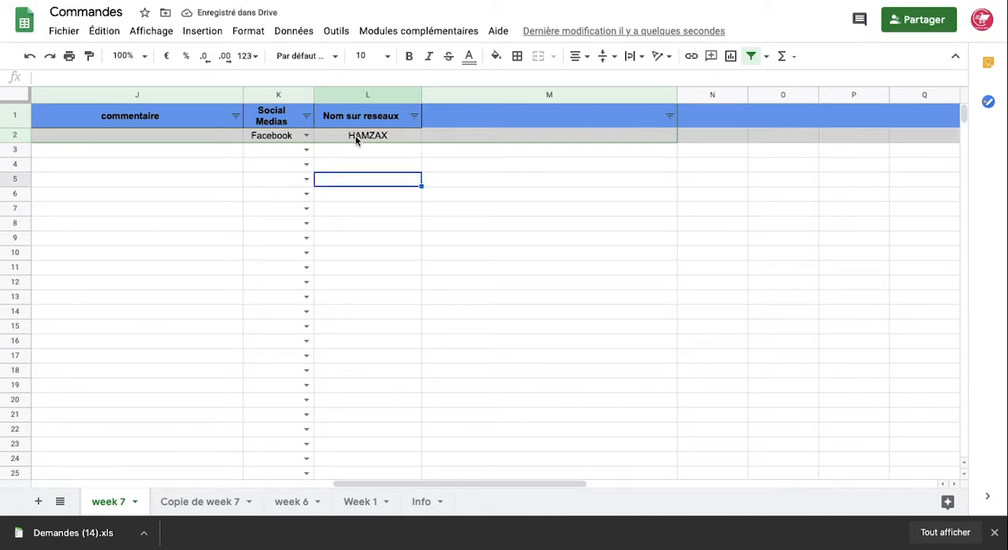
Set the Confirmation status of the order in row 2 to Confirmée
scroll(355, 138, left, 10)
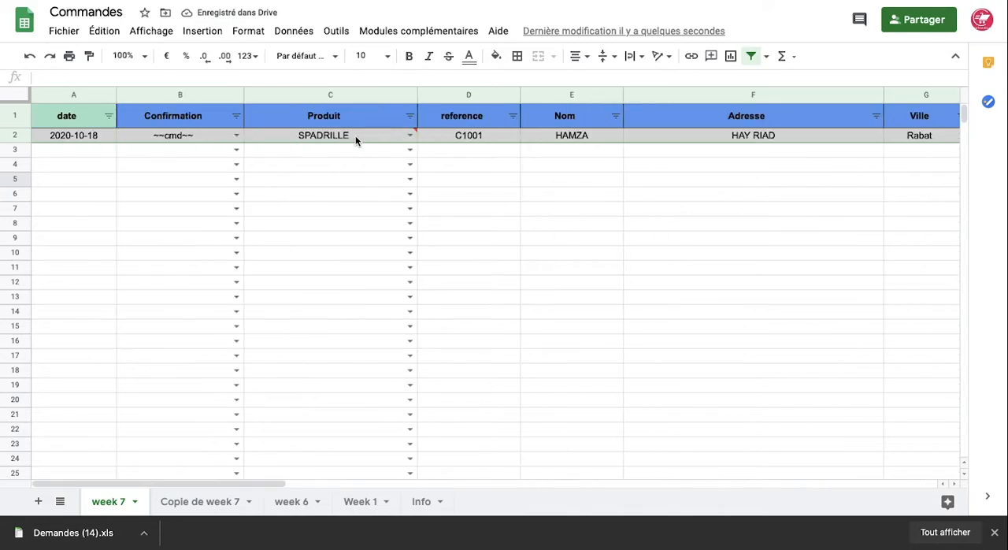
click(237, 135)
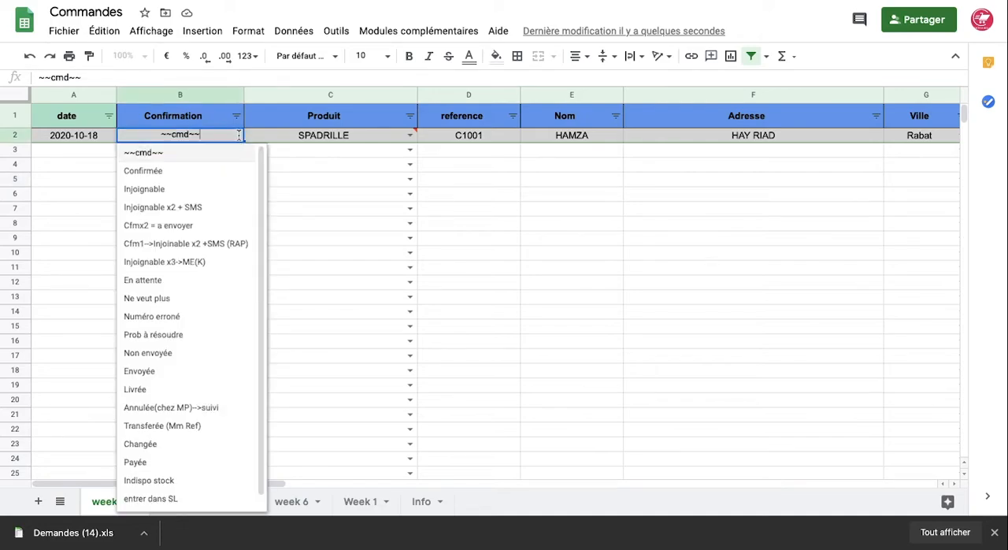
click(197, 170)
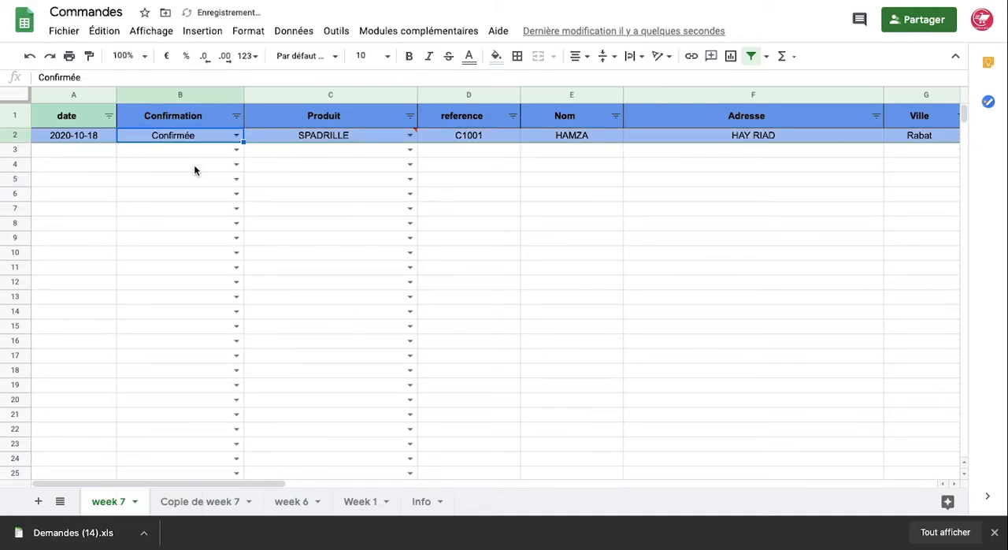
Change the Confirmation status of row 2 to Cfmx2 = a envoyer
click(237, 135)
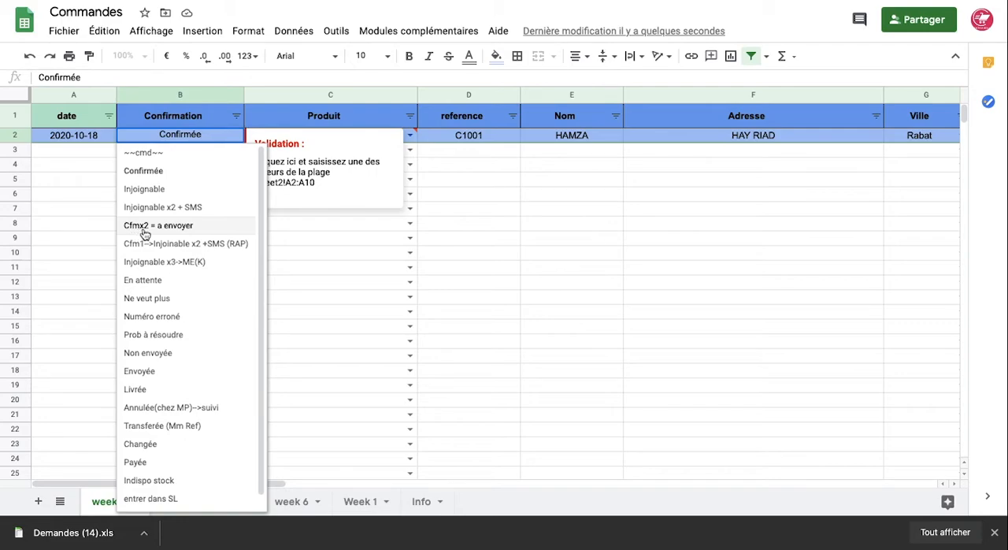
click(173, 232)
click(186, 183)
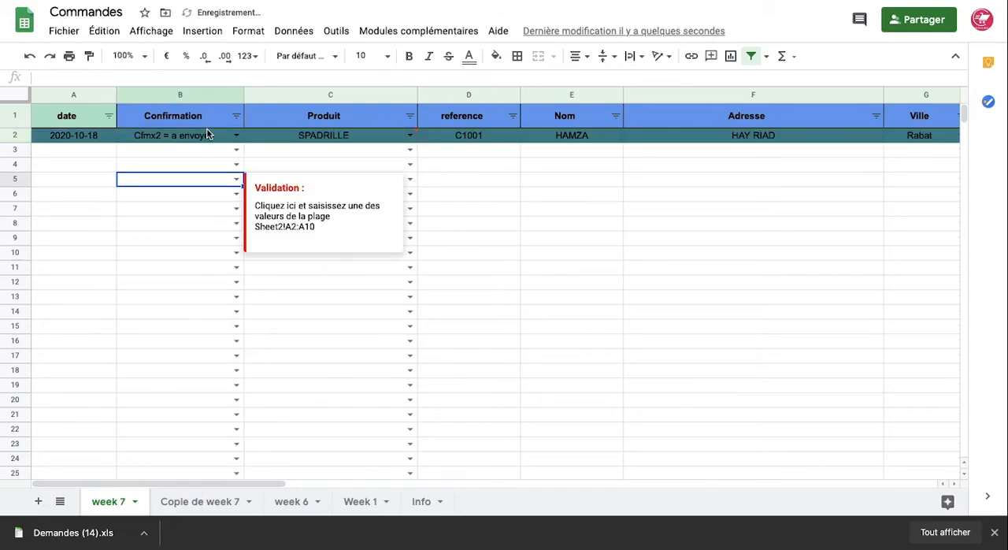
click(277, 153)
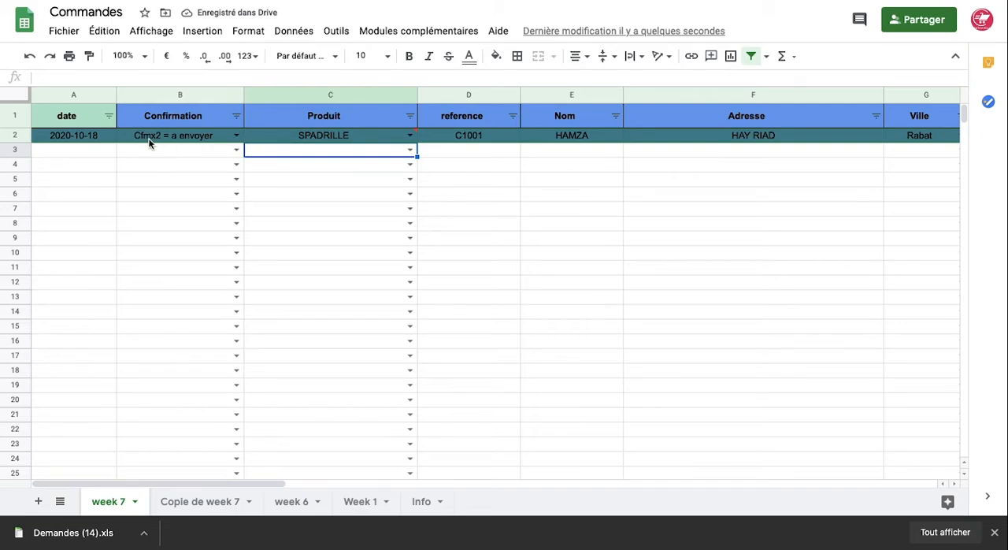
Switch the Confirmation status of row 2 to Injoignable and after that to Injoignable x2 + SMS
click(234, 136)
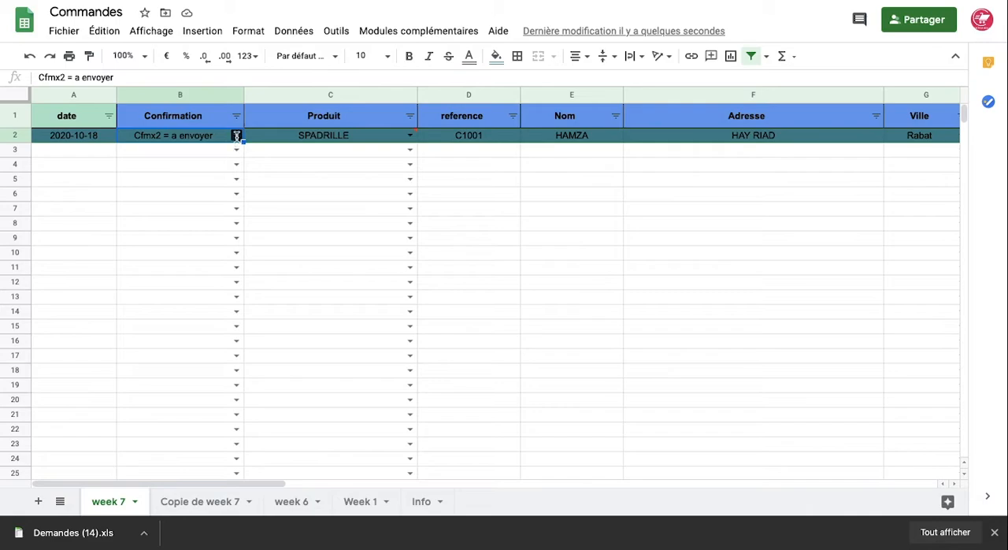
click(199, 189)
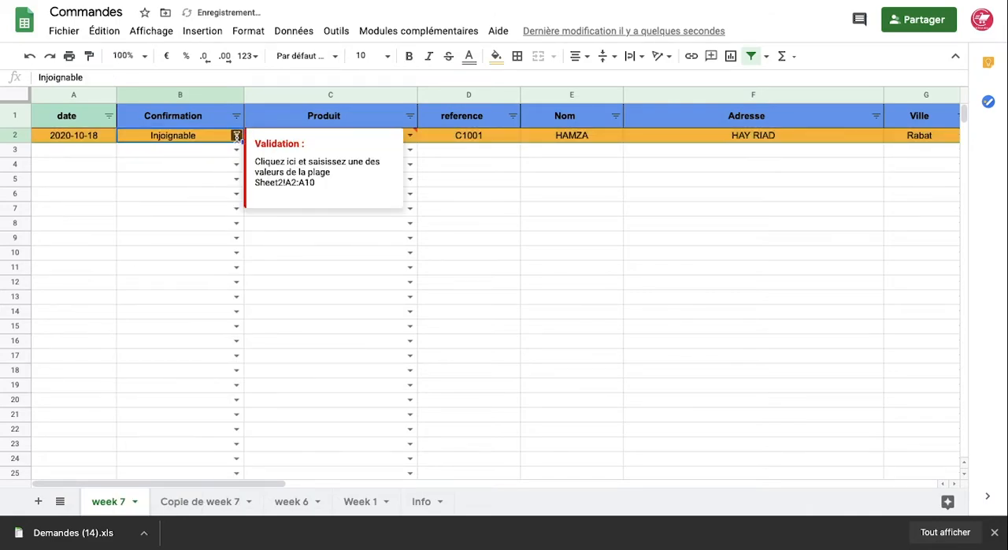
click(236, 136)
click(211, 207)
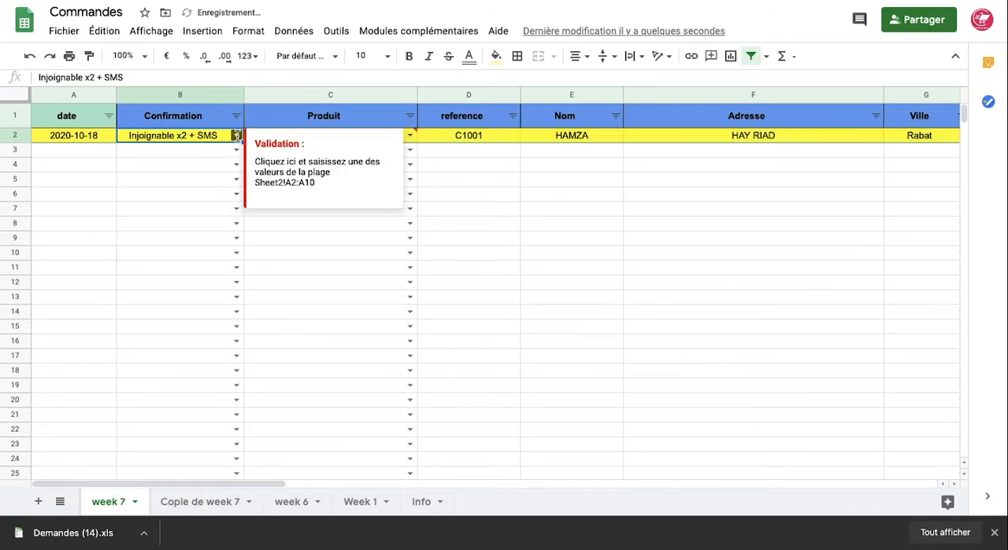
Try the Cfm1-->Injoinable x2 +SMS (RAP) status for the order in row 2, followed by En attente
click(236, 136)
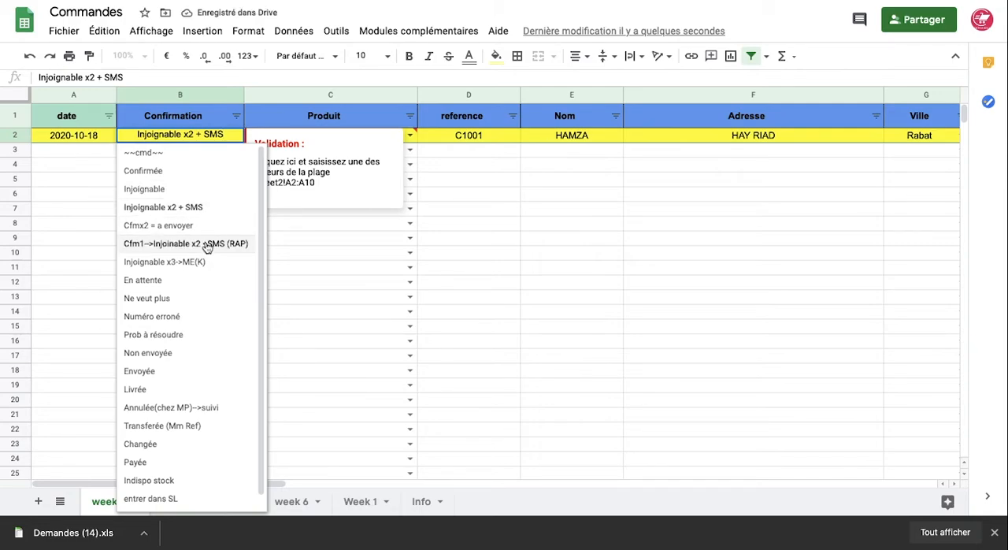
click(208, 246)
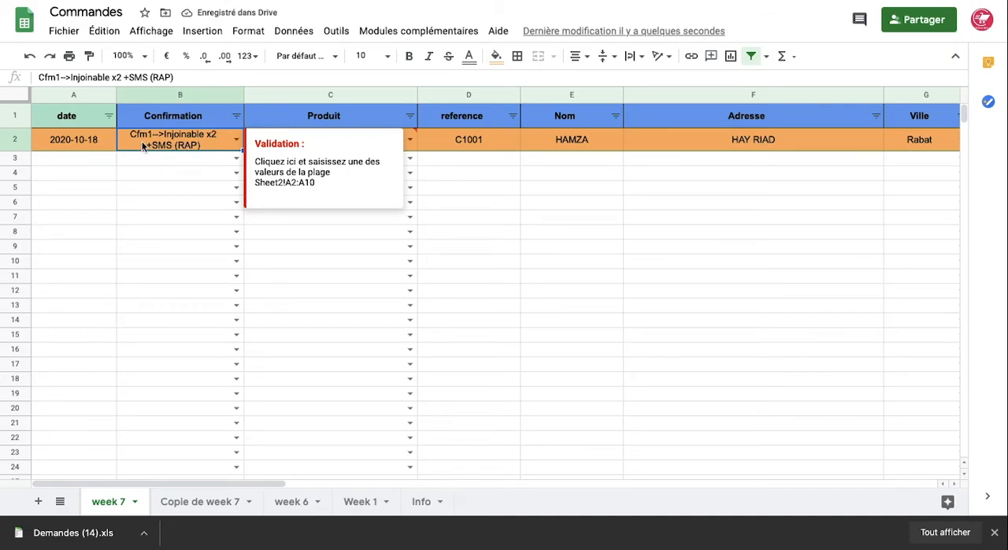
click(186, 173)
click(237, 140)
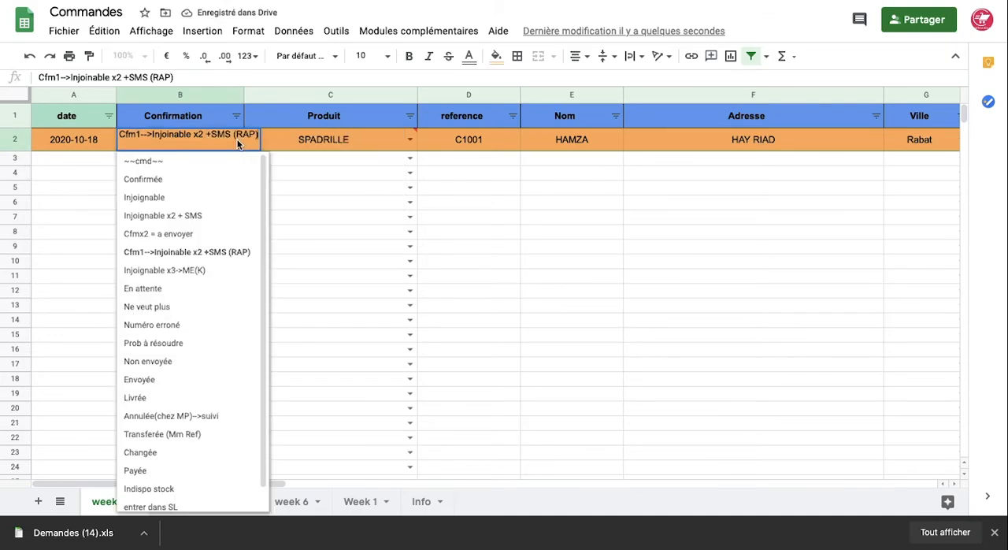
click(193, 292)
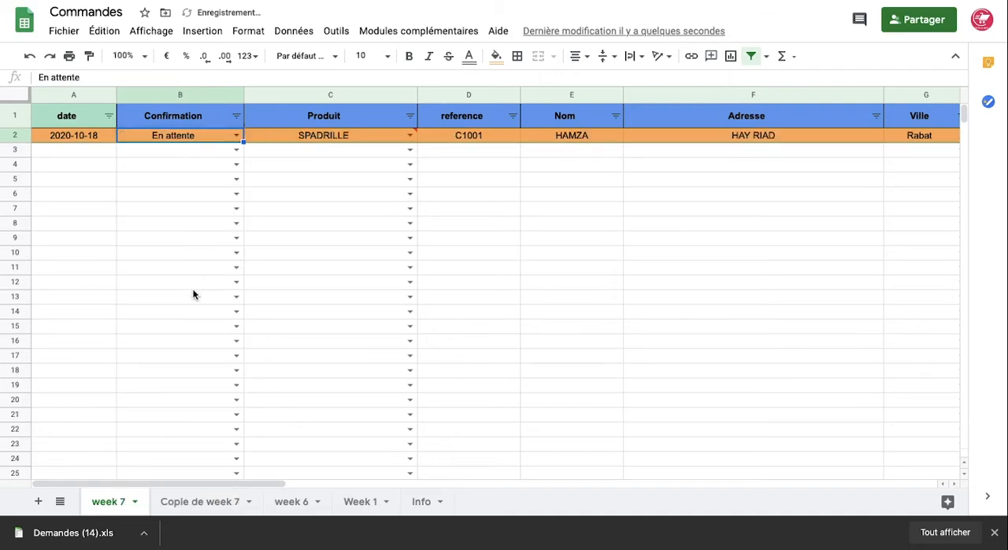
Set the Confirmation status of the order in row 2 to Ne veut plus
scroll(323, 242, right, 5)
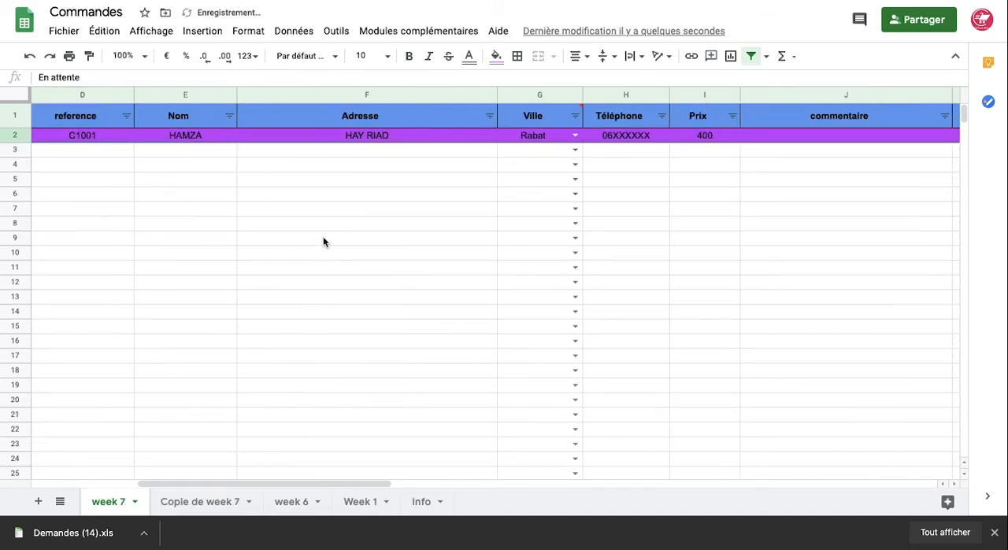
scroll(323, 242, left, 5)
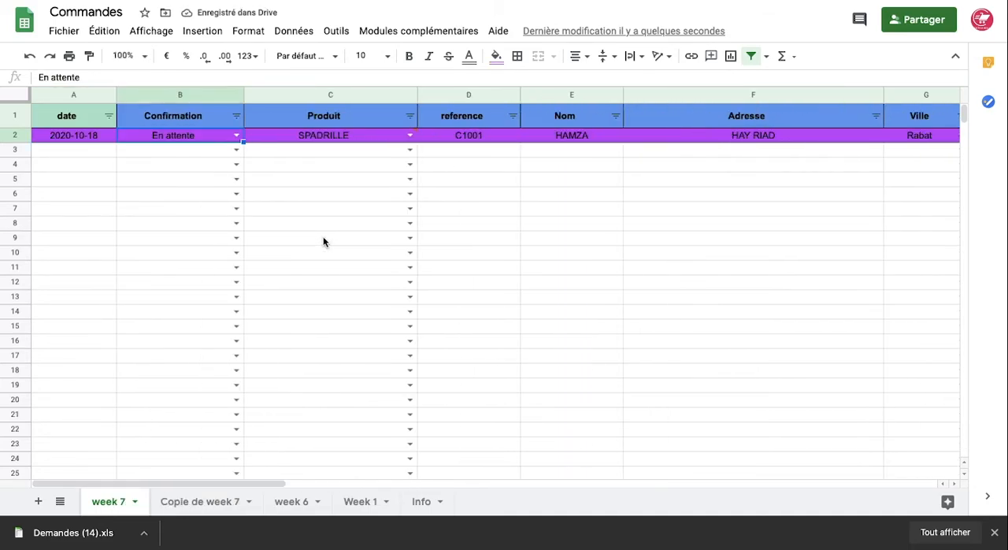
click(236, 136)
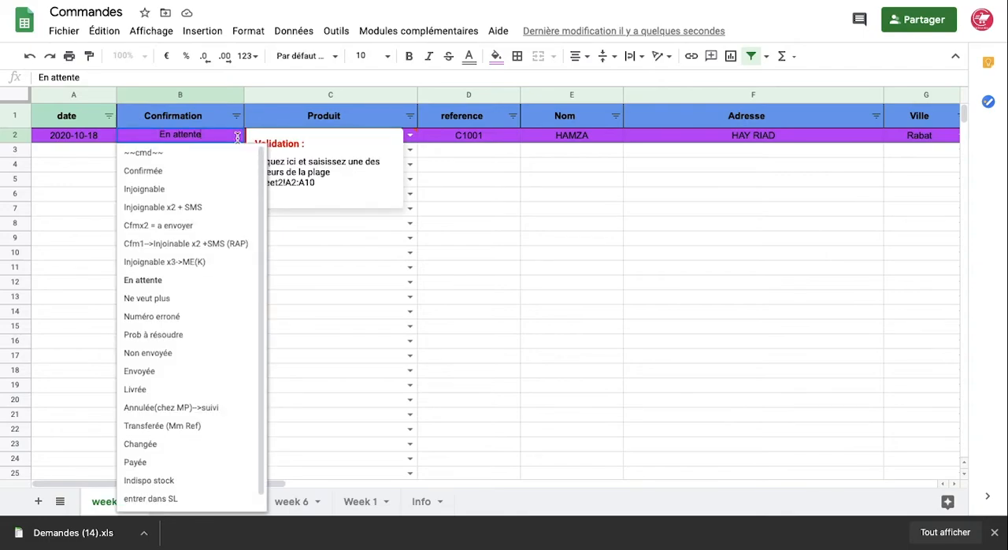
click(210, 298)
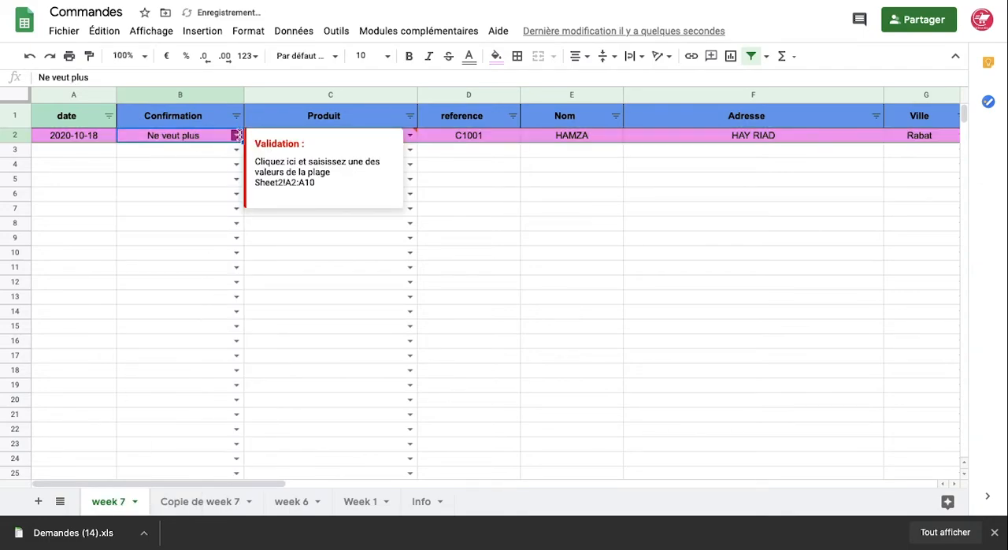
Set the Confirmation status of row 2 to Numéro erroné, followed by Prob à résoudre
click(239, 135)
click(174, 317)
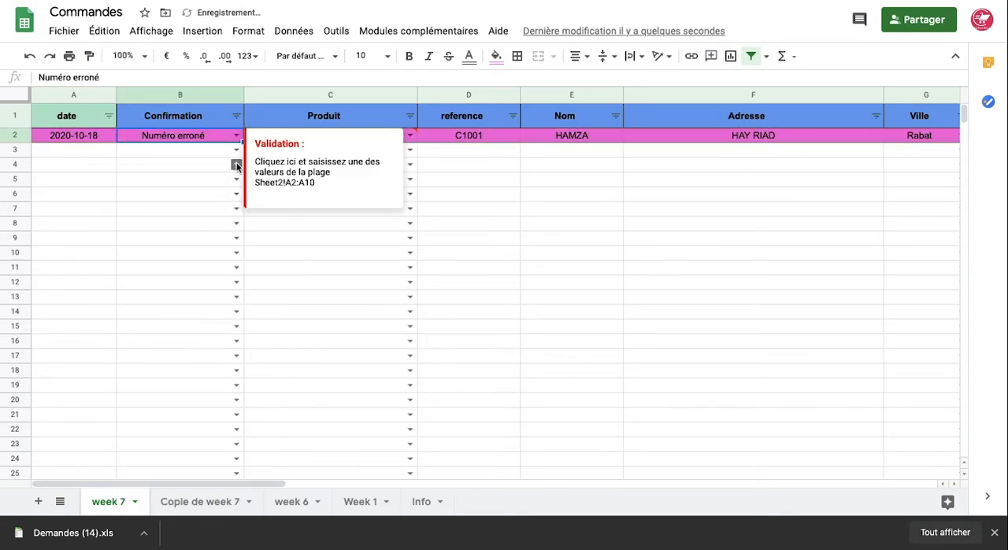
click(237, 139)
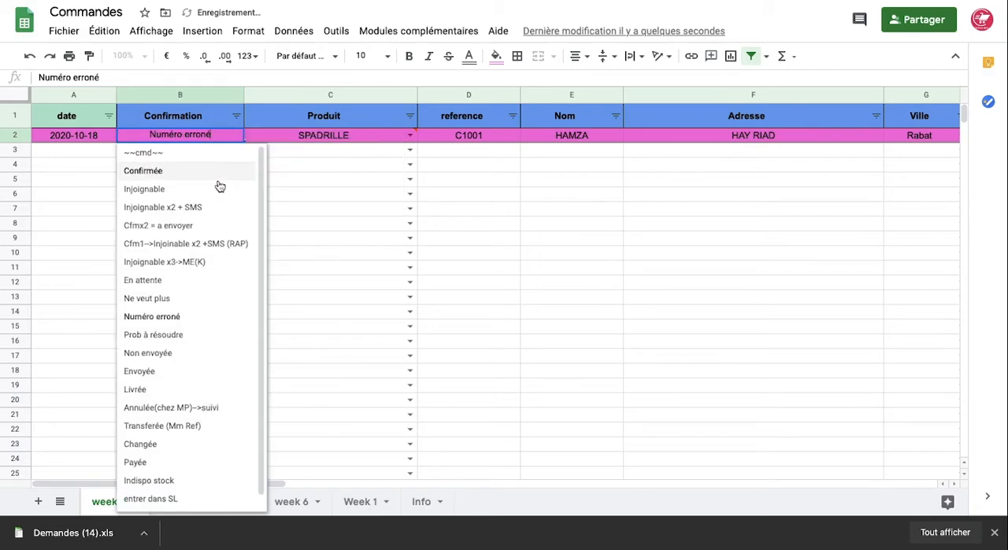
click(187, 333)
Change the Confirmation status of the order in row 2 to Livrée, followed by Annulée(chez MP)-->suivi
mouse_move(236, 140)
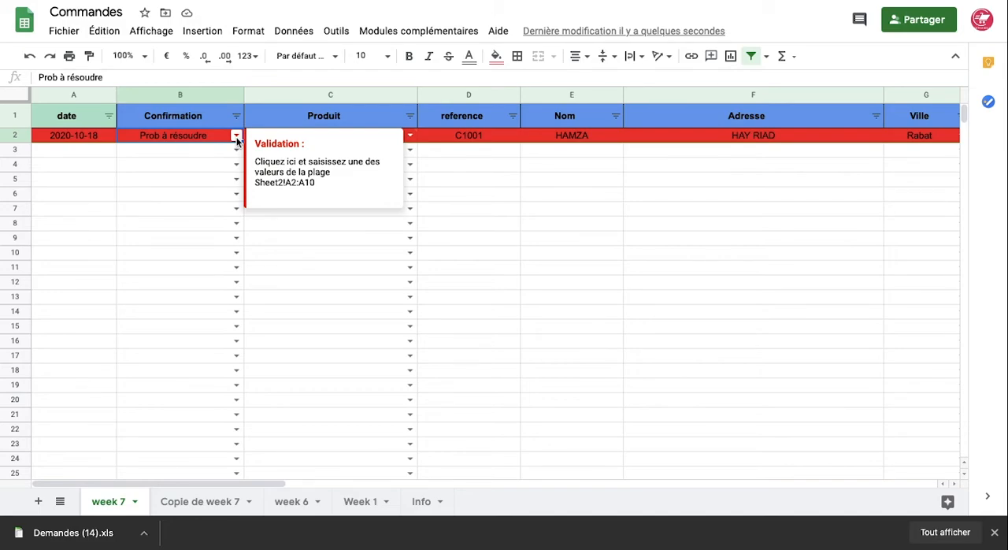
click(237, 138)
scroll(197, 340, down, 1)
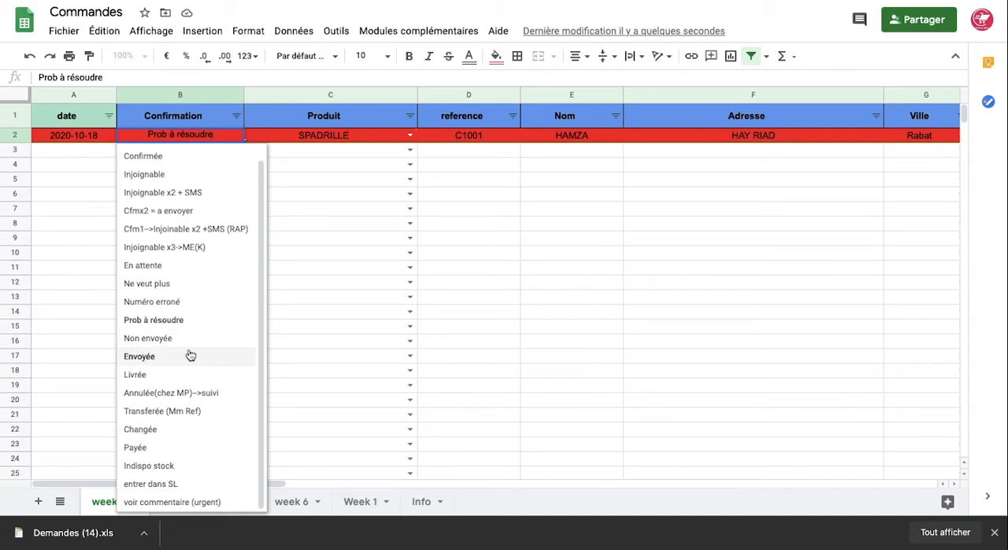
click(183, 373)
click(235, 138)
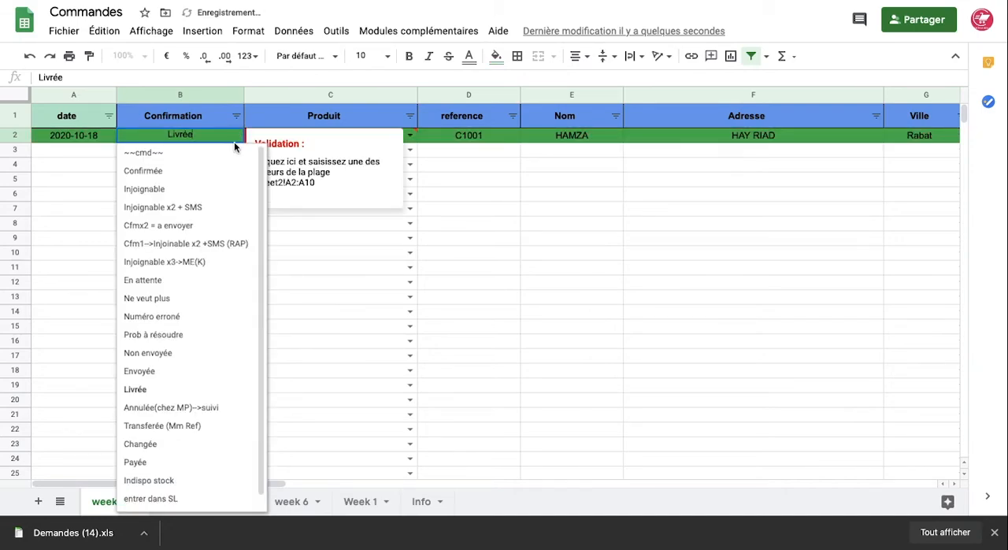
click(168, 409)
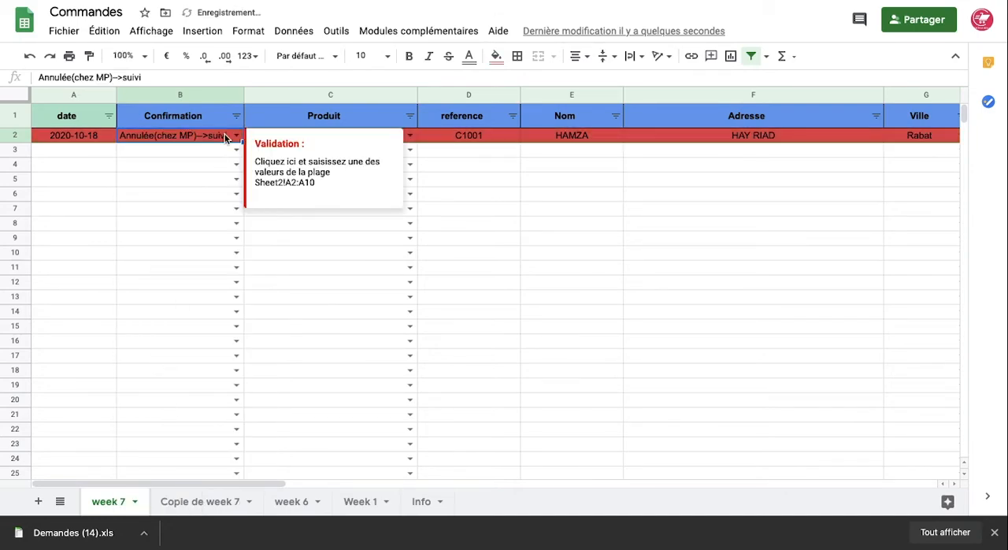
Switch the Confirmation status of the order in row 2 to Transferée (Mm Ref)
click(235, 135)
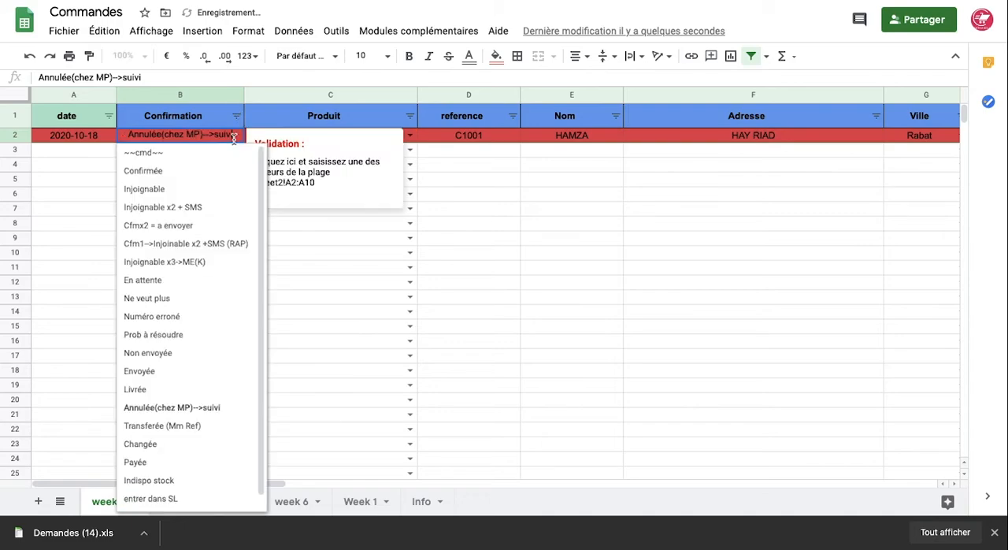
click(174, 430)
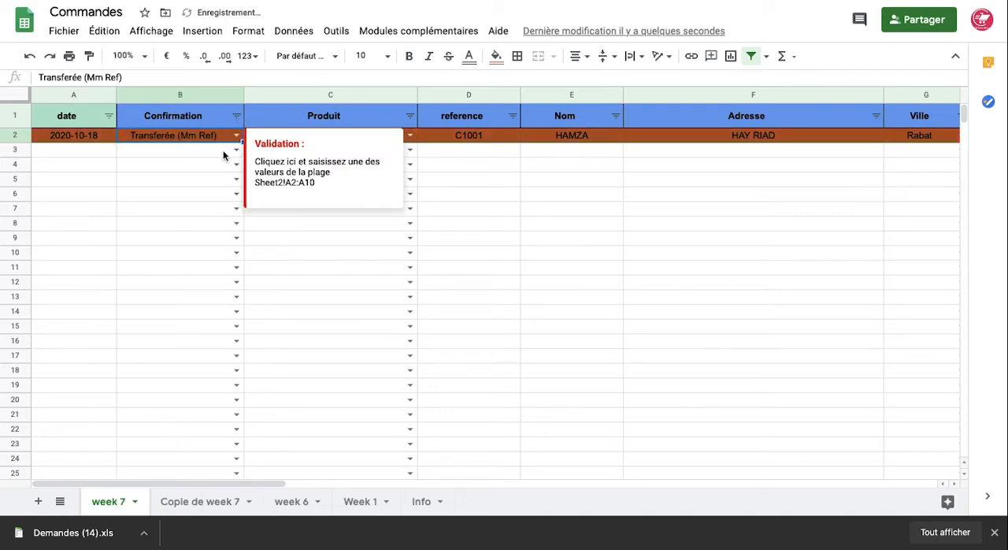
click(196, 168)
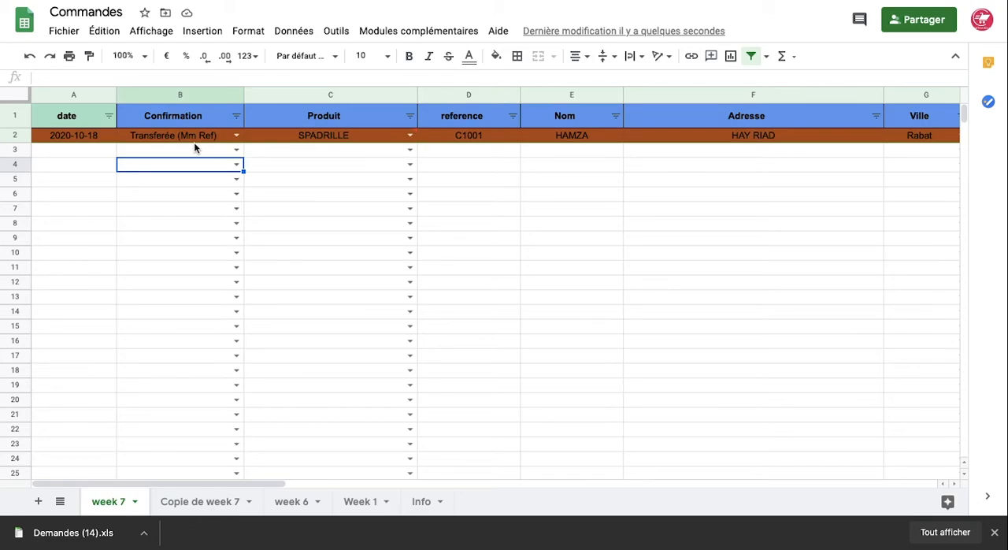
Try the Indispo stock status for the order in row 2, followed by entrer dans SL
click(235, 135)
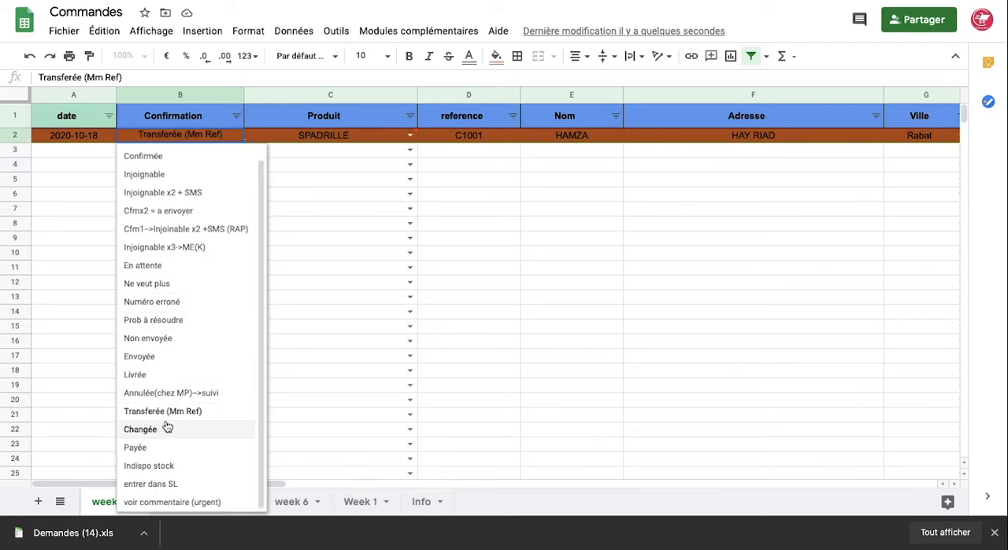
click(167, 466)
click(235, 135)
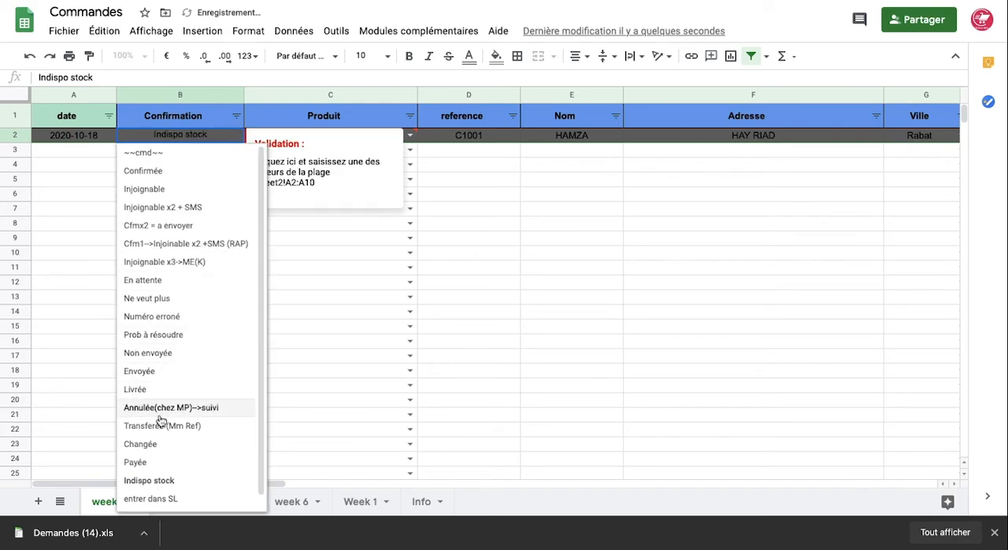
scroll(161, 423, down, 1)
click(158, 483)
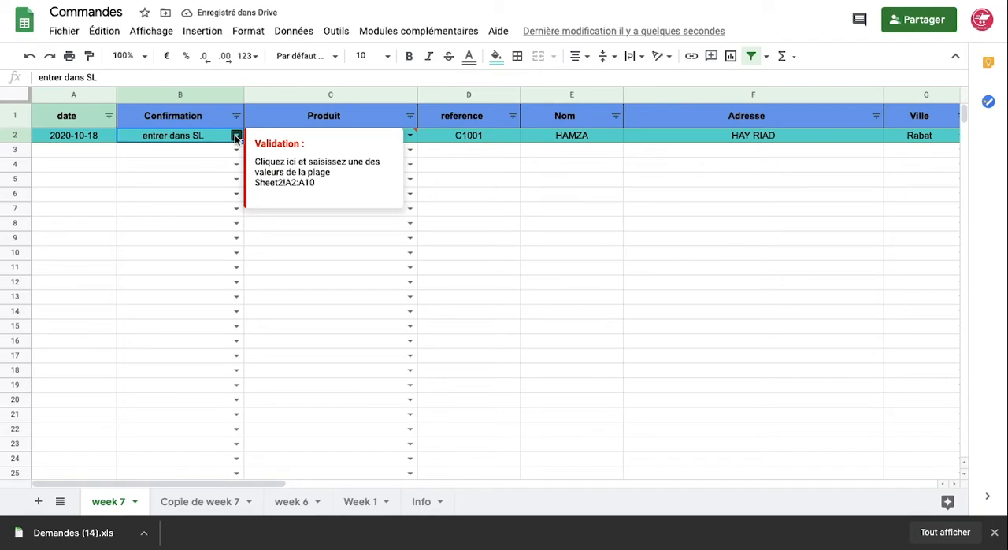
Set the Confirmation status of the order in row 2 to voir commentaire (urgent)
click(235, 135)
scroll(188, 393, down, 1)
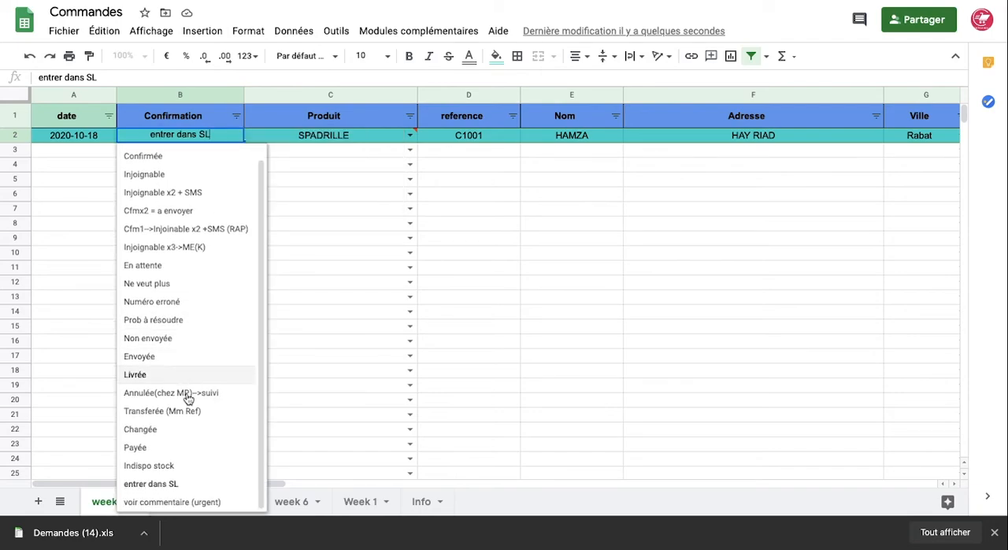
click(172, 503)
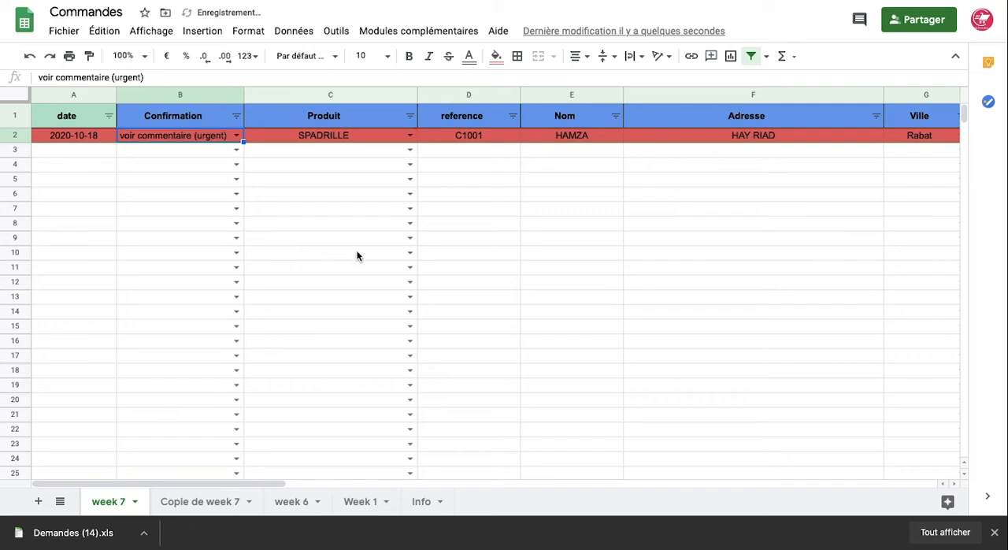
Enter ENTRE 15 H as the commentaire for the order in row 2
scroll(357, 255, right, 6)
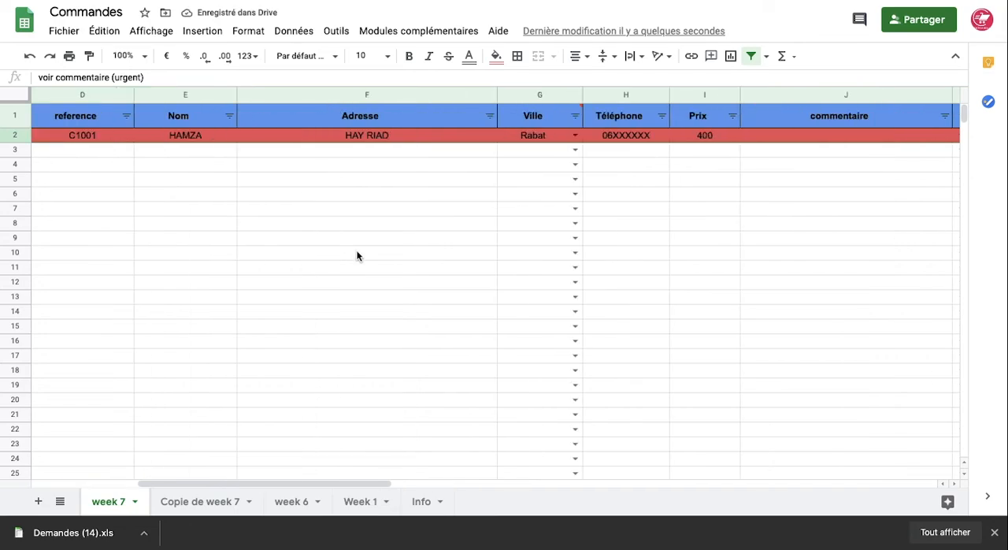
click(628, 137)
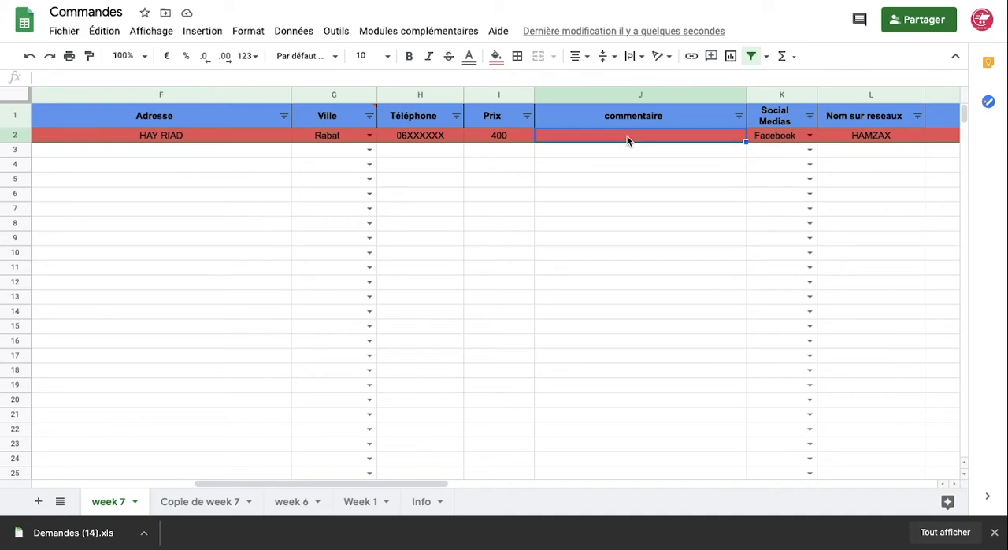
scroll(627, 135, left, 7)
scroll(627, 135, right, 10)
scroll(627, 135, left, 4)
text(EN)
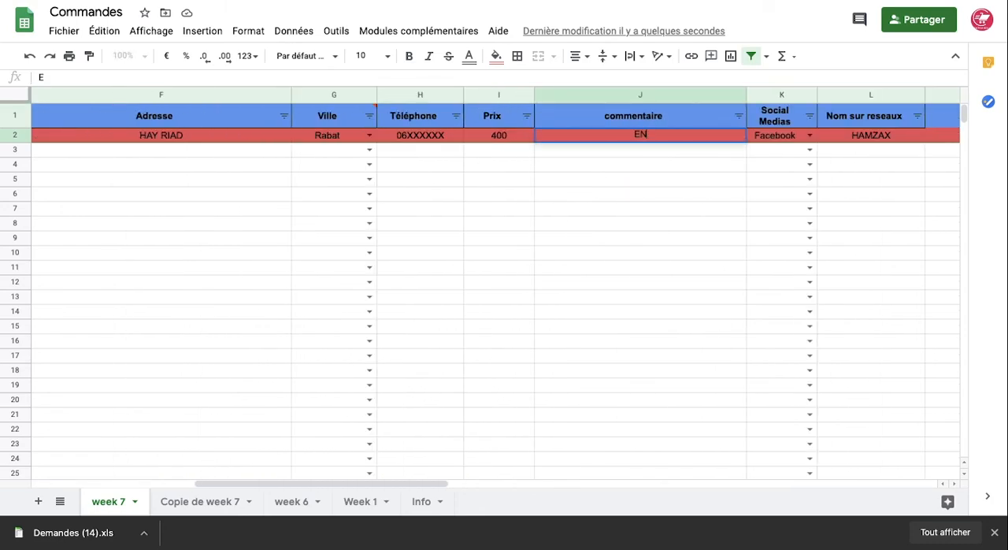
text(TRE 15 H)
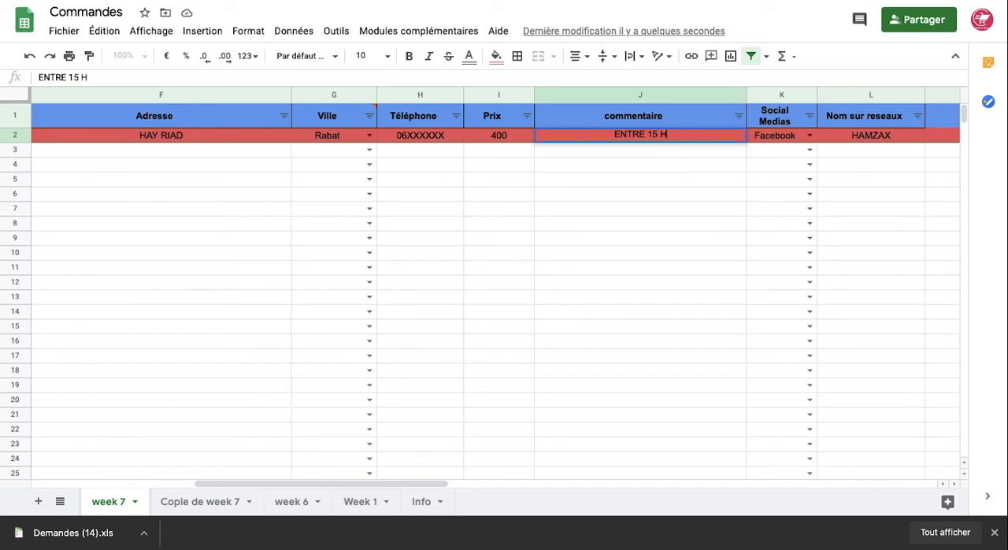
click(599, 197)
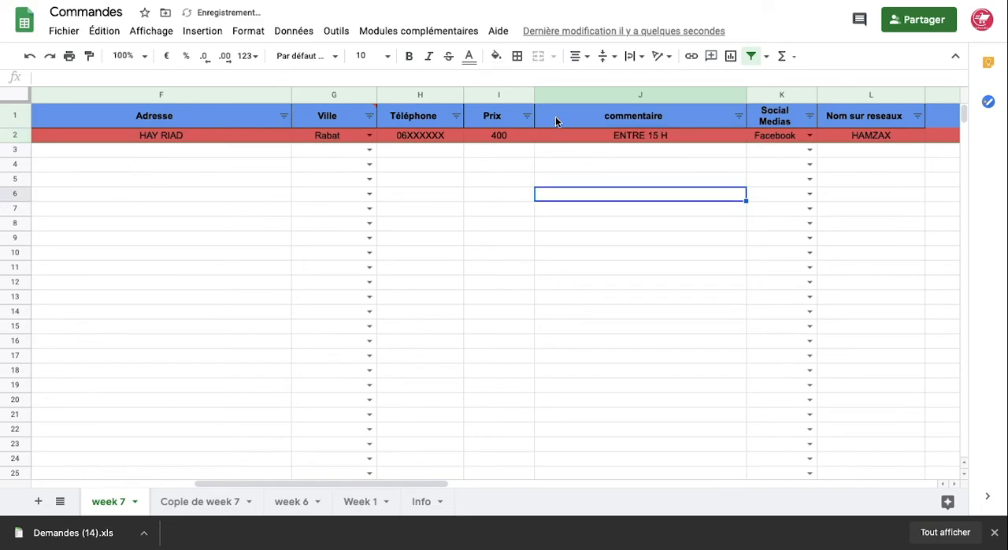
Set the Confirmation status of the order in row 2 to Confirmée
scroll(286, 166, left, 5)
click(238, 136)
click(207, 170)
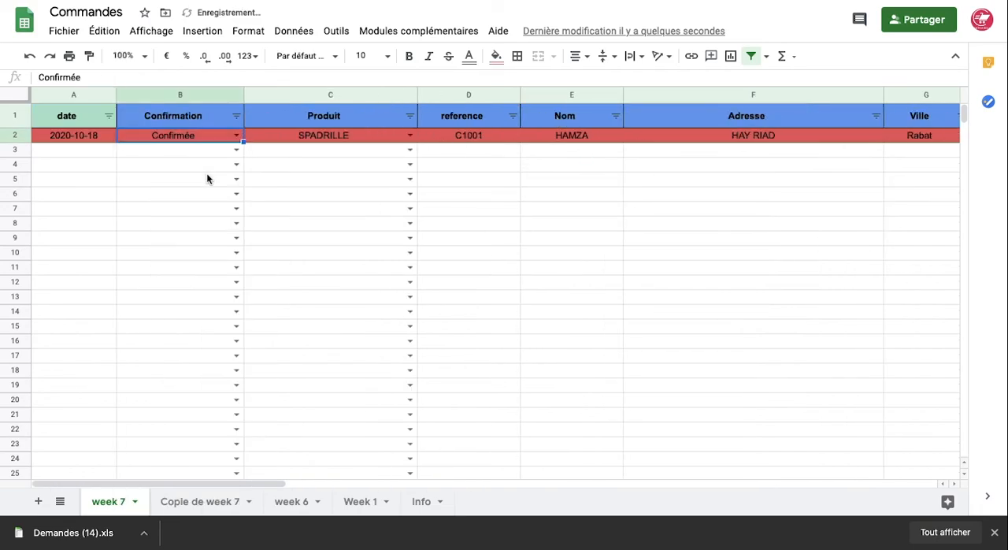
click(326, 223)
Copy the order data from the reference column through the commentaire column, starting at row 2
scroll(326, 224, down, 1)
scroll(326, 224, up, 1)
scroll(325, 225, down, 2)
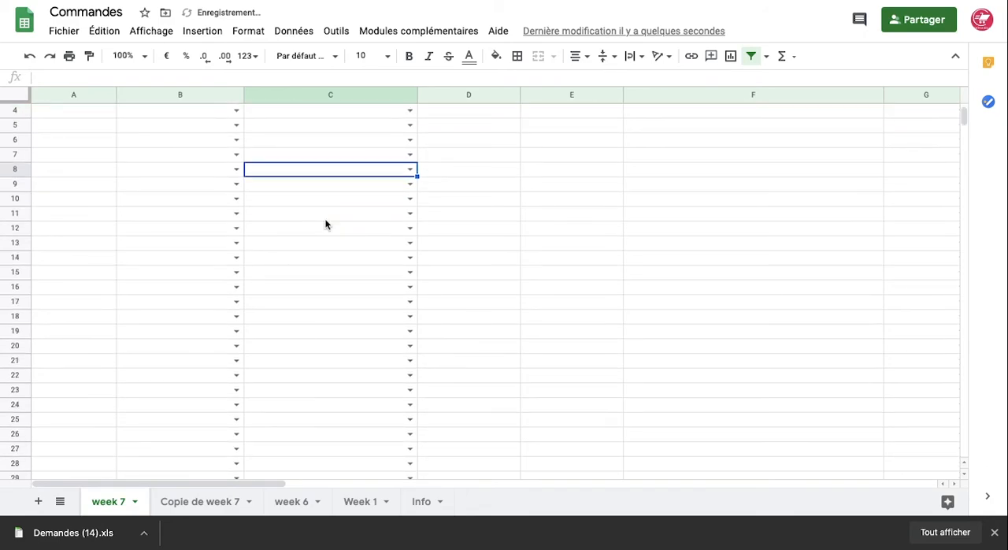
scroll(326, 224, right, 5)
scroll(325, 224, up, 2)
scroll(326, 224, left, 2)
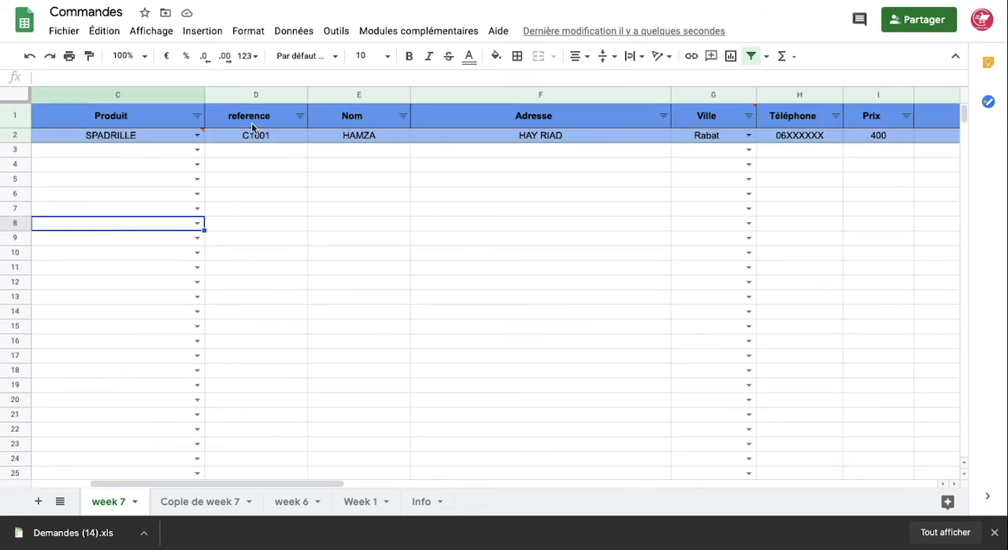
drag(253, 137, 329, 452)
key(ctrl+c)
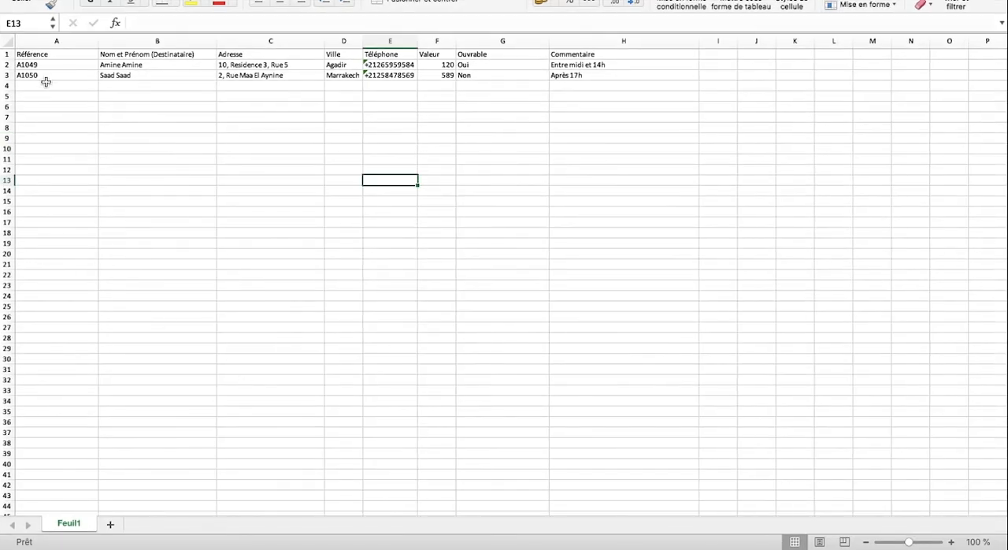
Clear the sample orders in A2:H4 of the Excel delivery request sheet, keeping the header row
drag(43, 65, 650, 81)
key(Delete)
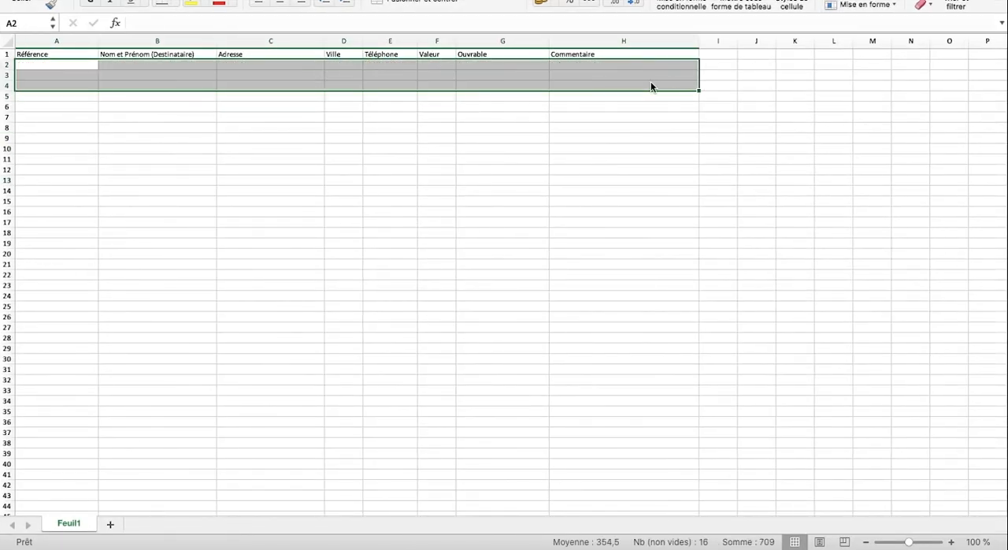
click(119, 86)
Paste the copied order data into the delivery request sheet starting at cell A2 under Référence
click(73, 68)
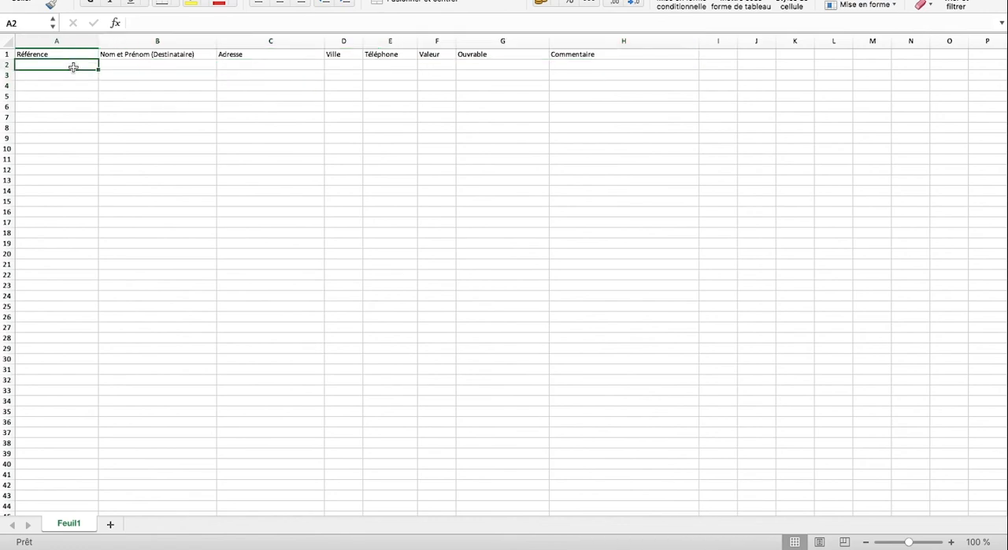
key(super+v)
click(124, 105)
drag(70, 65, 596, 74)
Copy the ENTRE 15 H comment from the Ouvrable column into cell H2 under Commentaire
click(520, 66)
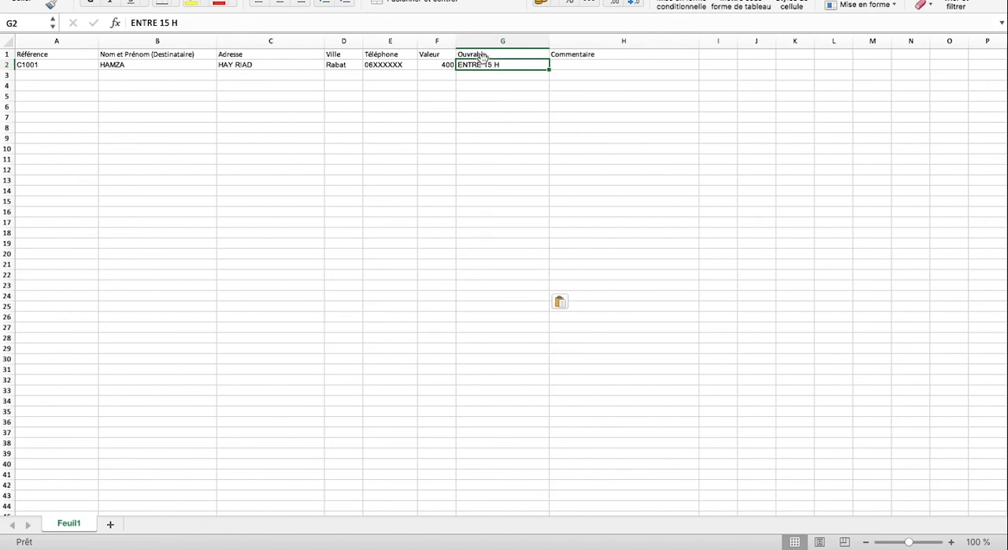
key(super+c)
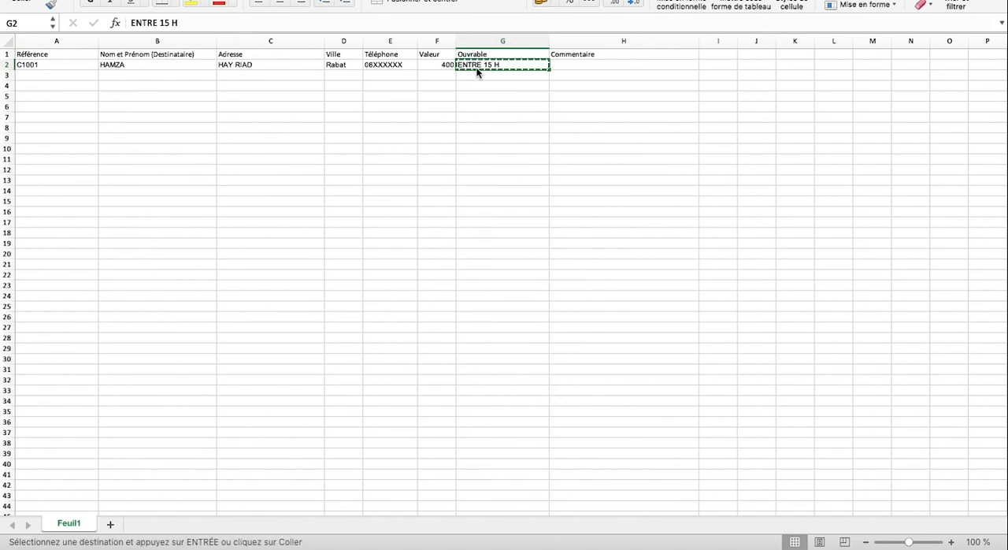
click(579, 59)
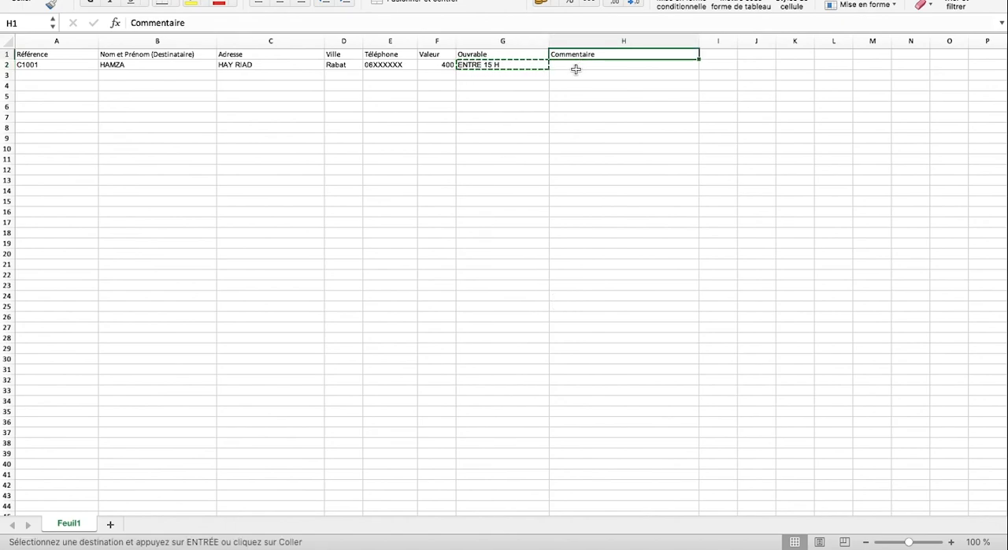
click(577, 67)
key(super+v)
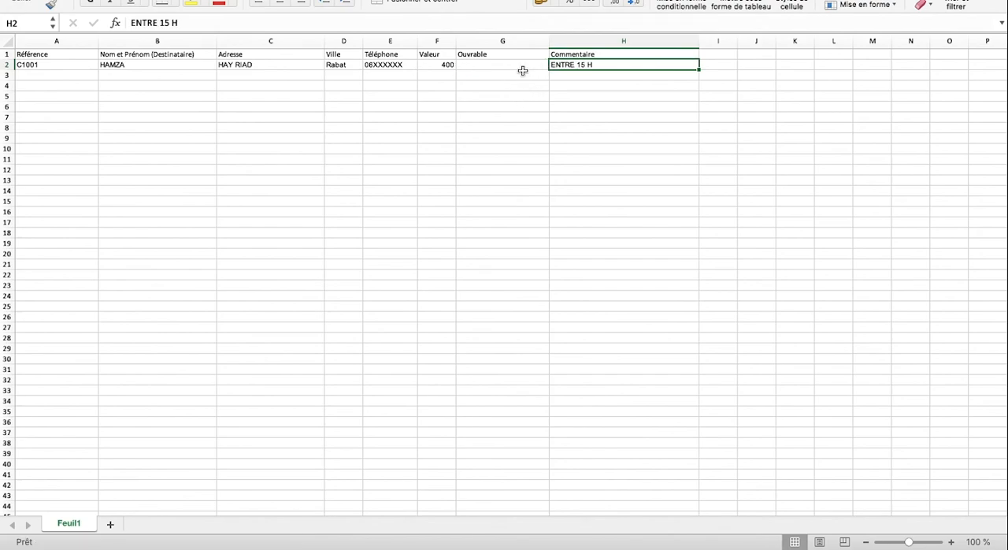
Enter Oui in the Ouvrable column for the order in row 2
click(521, 68)
text(o)
key(BackSpace)
text(Oui)
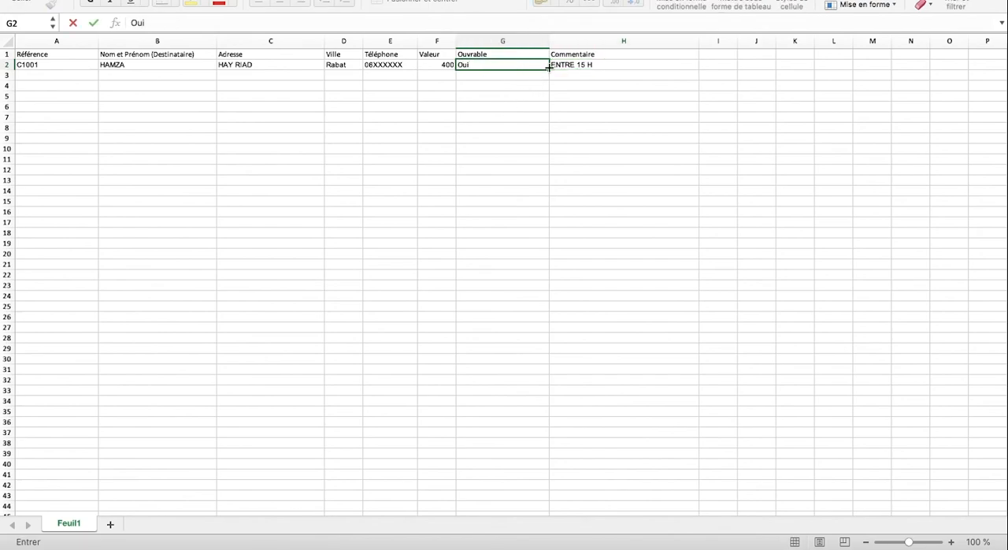
click(525, 95)
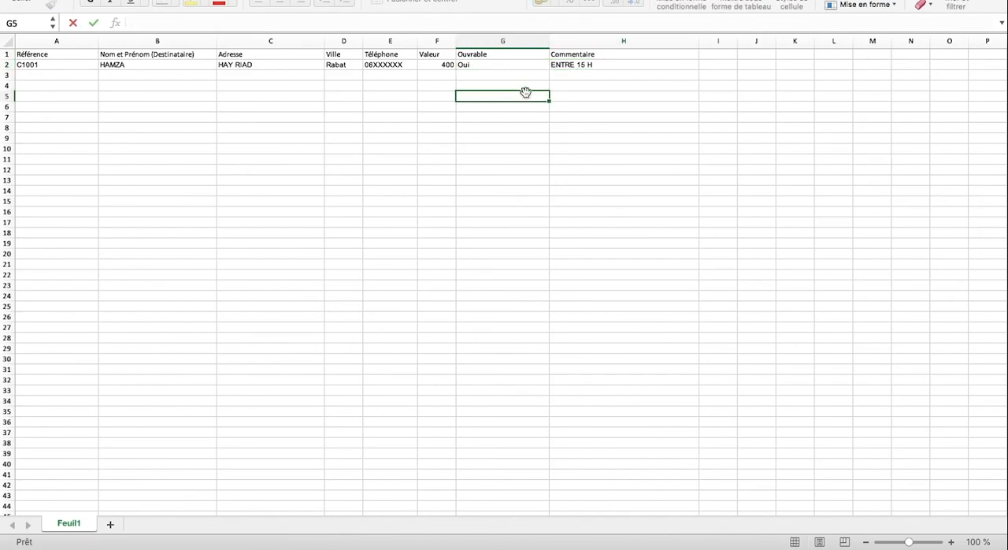
Fill the Oui value from cell G2 down the Ouvrable column to row 13
click(514, 67)
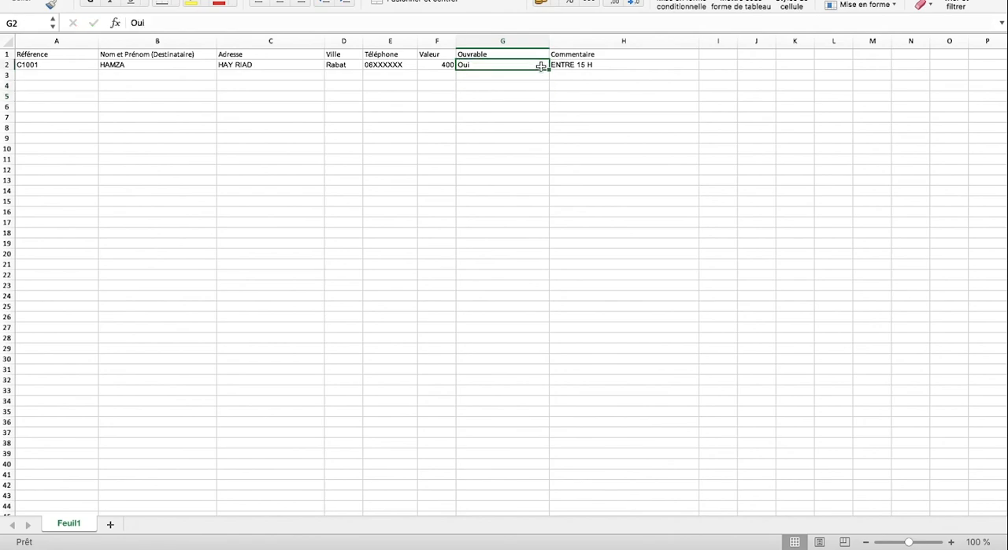
drag(550, 69, 544, 187)
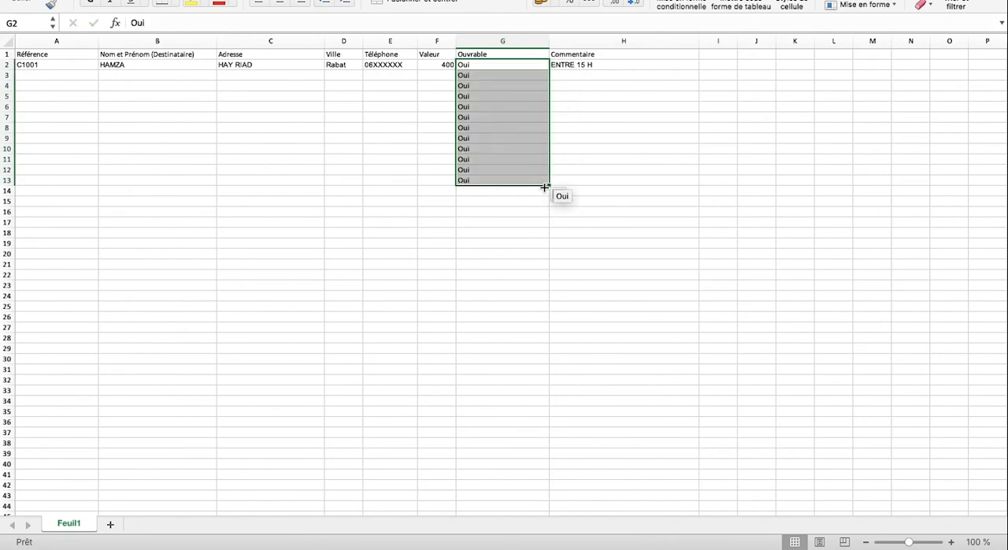
click(371, 161)
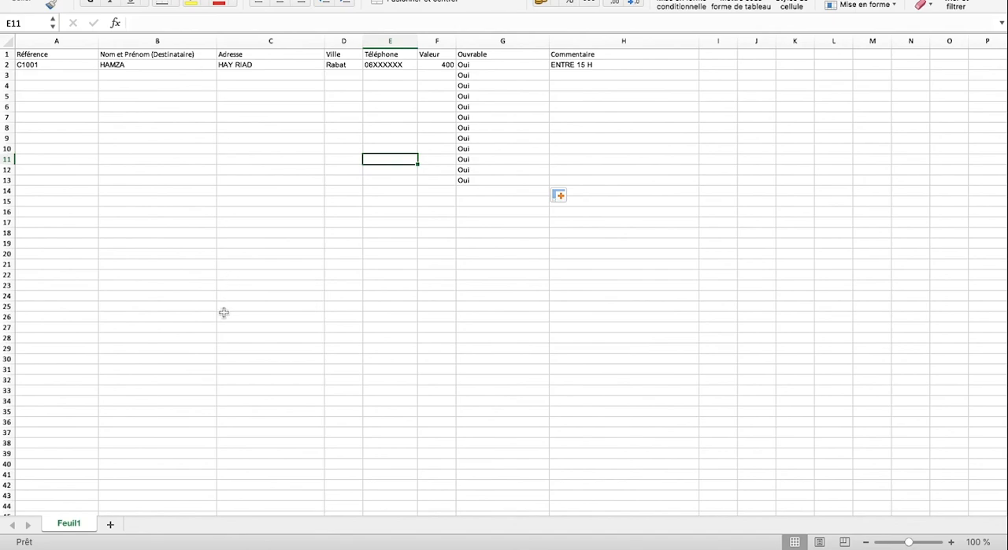